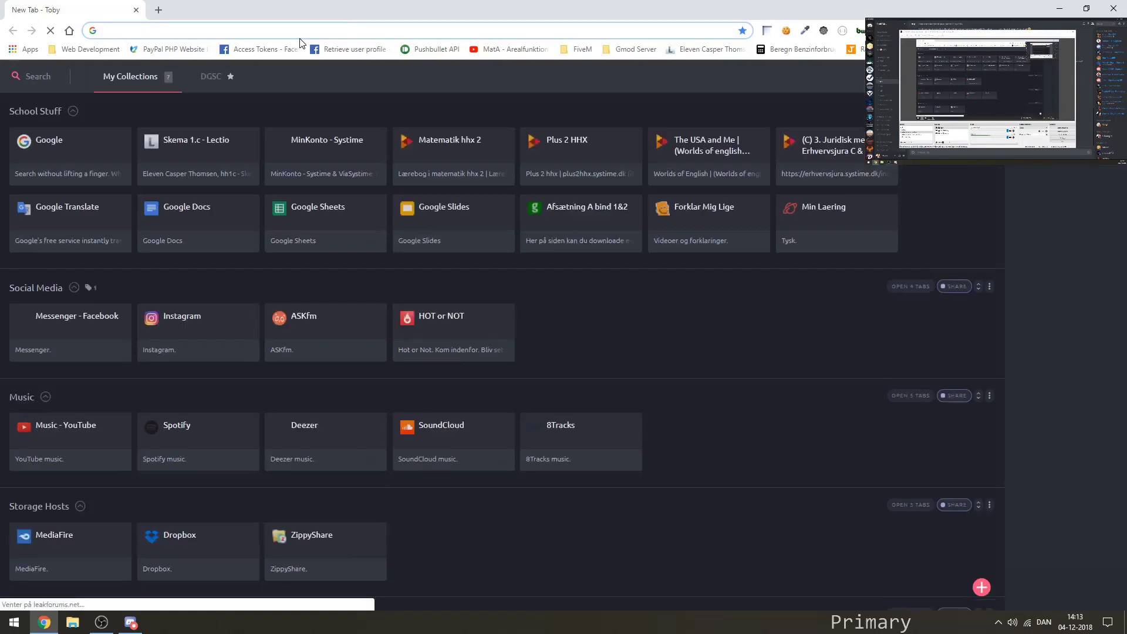
# Step: Search Google for bignox and open the official NoxPlayer site, bignox.com
pyautogui.write('bignox')
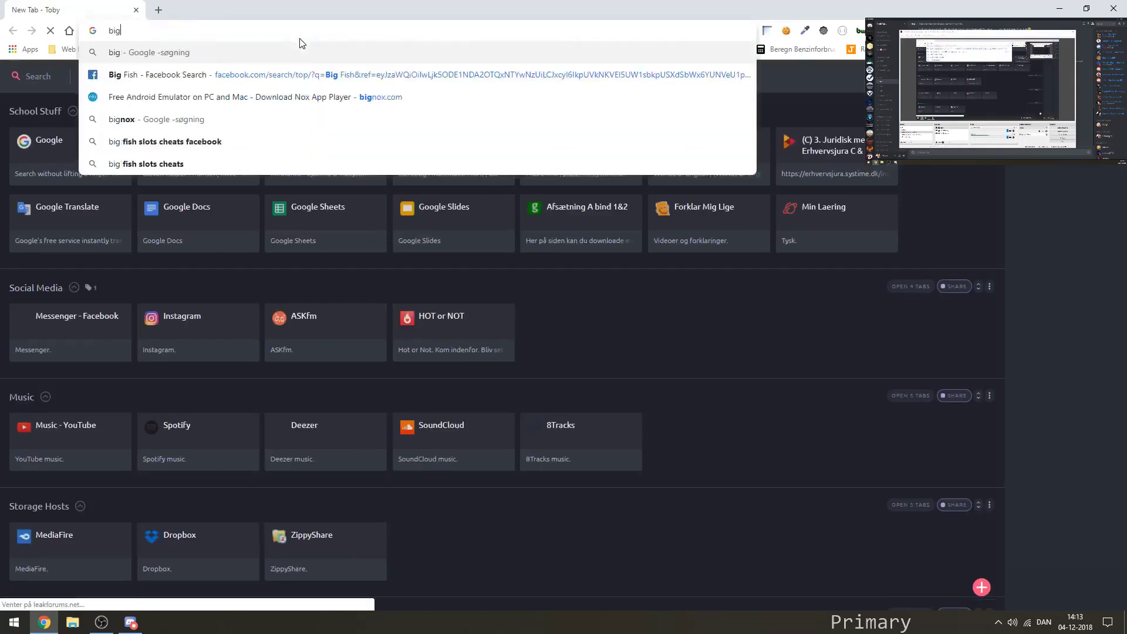
pyautogui.press('Return')
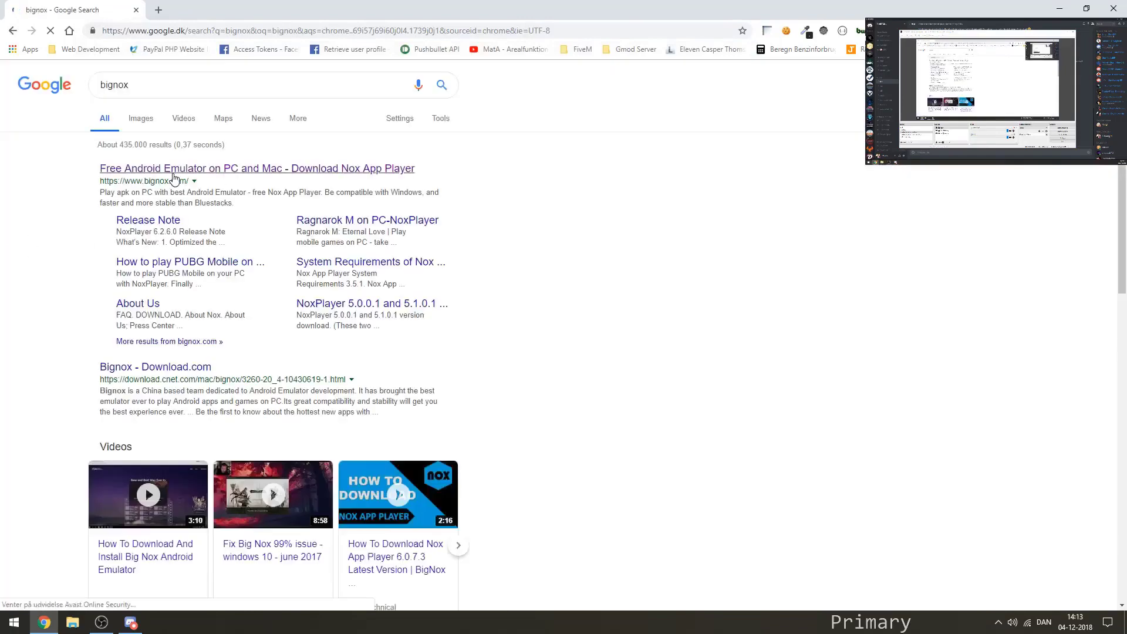
pyautogui.click(182, 180)
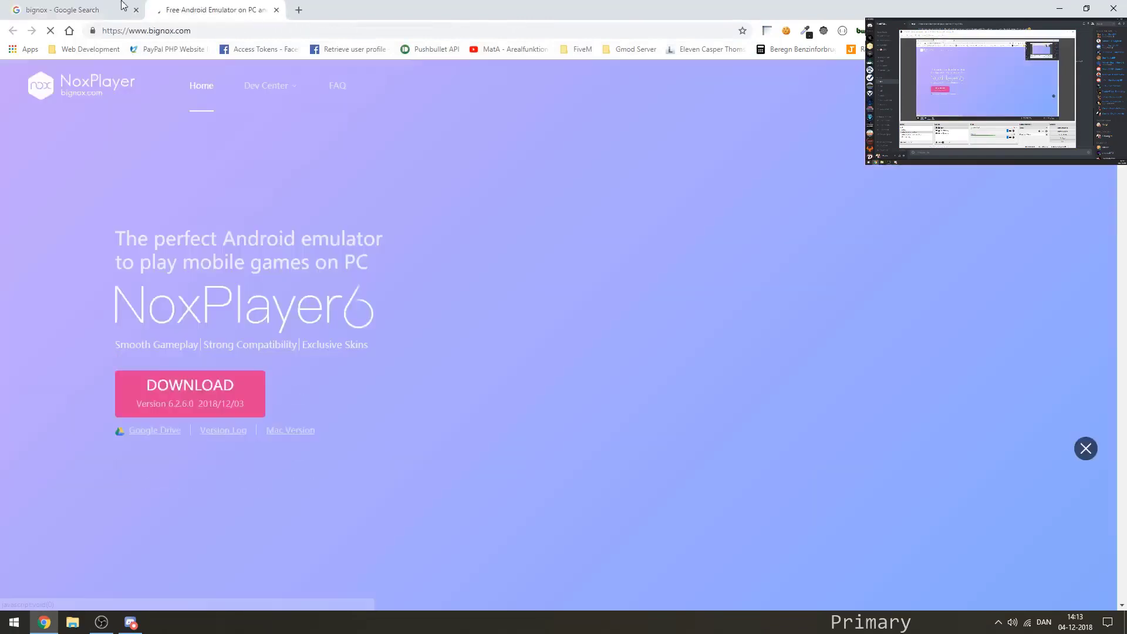
pyautogui.click(123, 6)
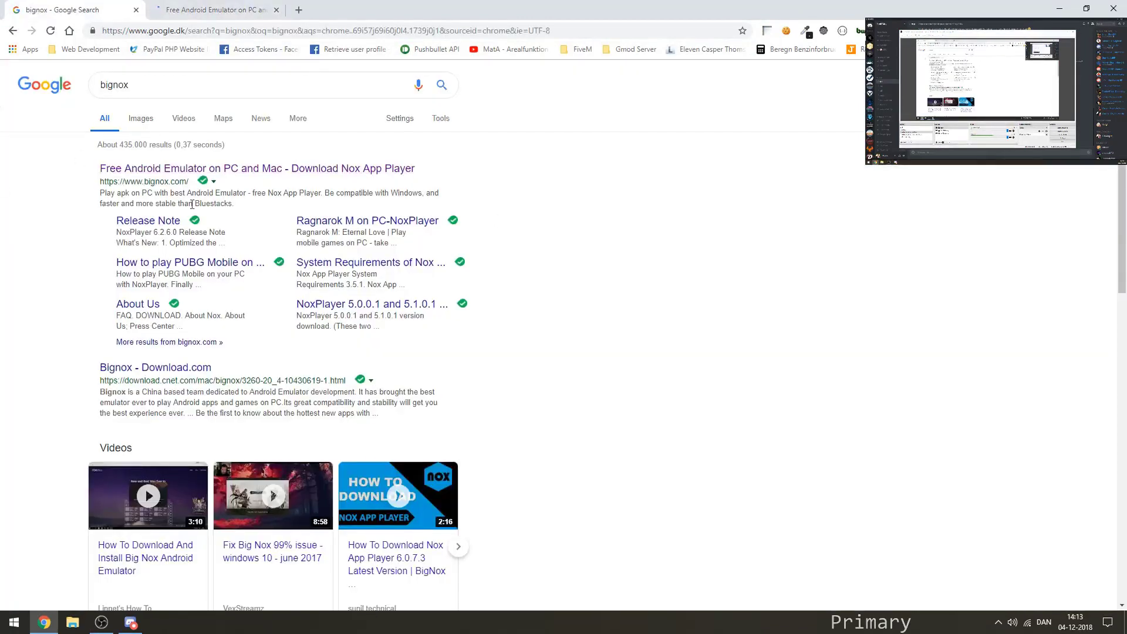
pyautogui.click(176, 10)
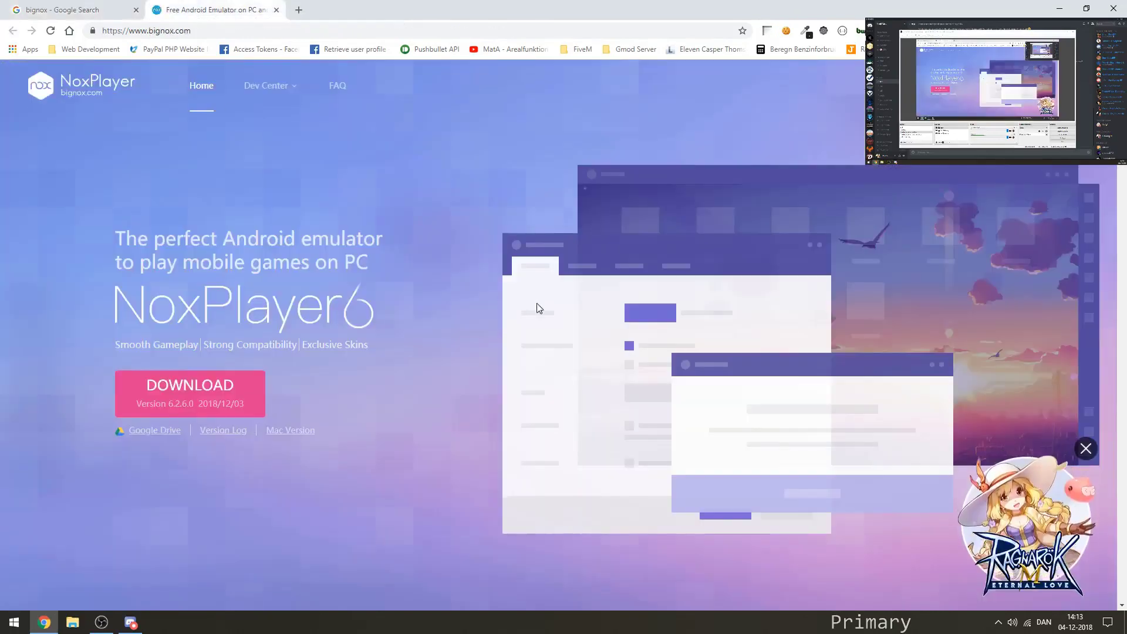
# Step: Download nox_setup_v6.2.6.0_full_intl.exe to the Desktop (Skrivebord), then close the site tab
pyautogui.click(187, 396)
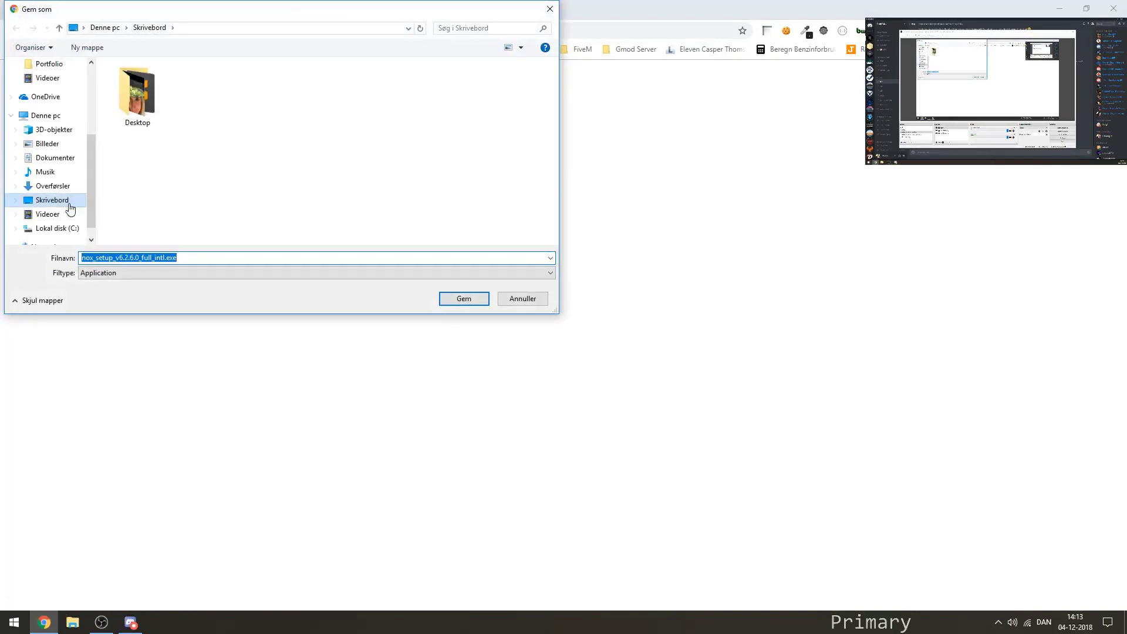
pyautogui.click(66, 205)
pyautogui.click(464, 298)
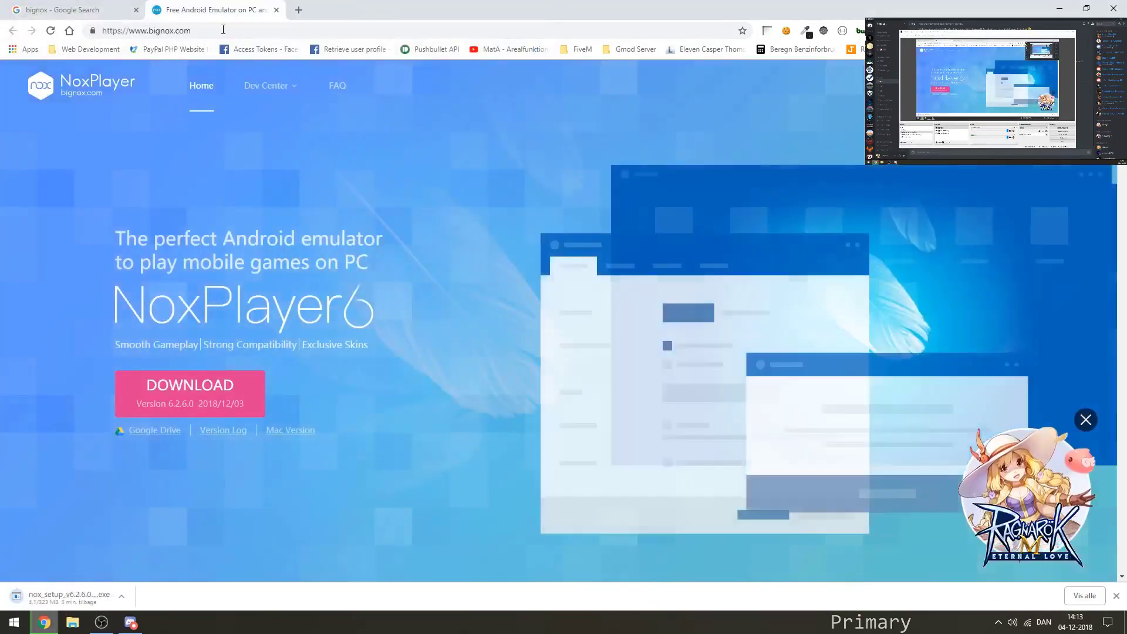
pyautogui.click(275, 11)
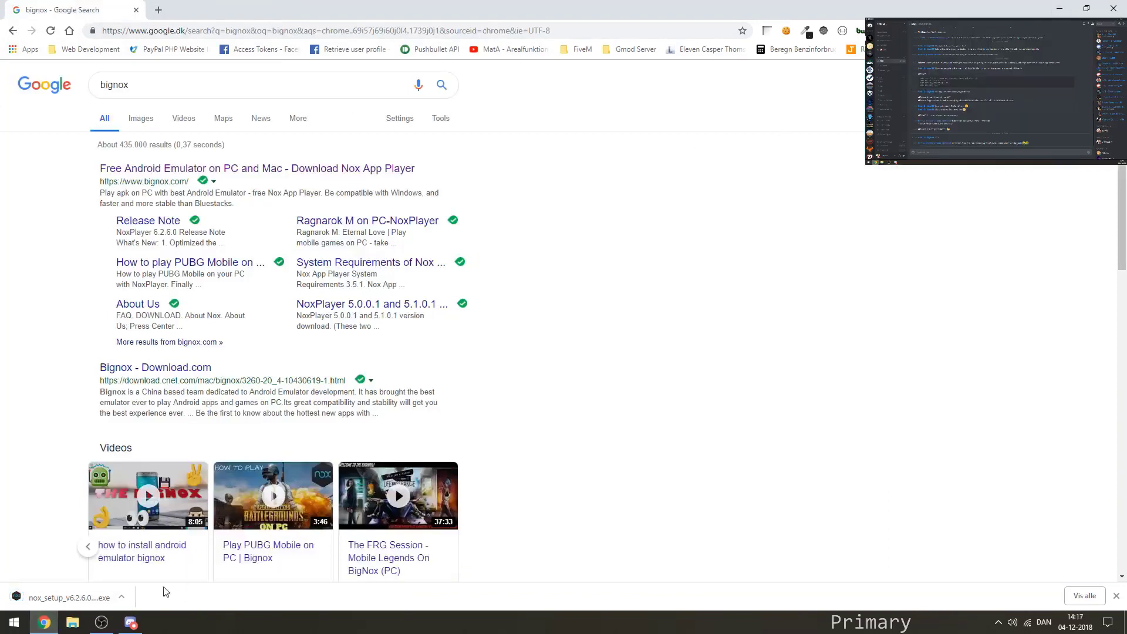
# Step: Run nox_setup from the desktop and install NoxPlayer 6.2.6.0 with the default settings
pyautogui.click(1059, 8)
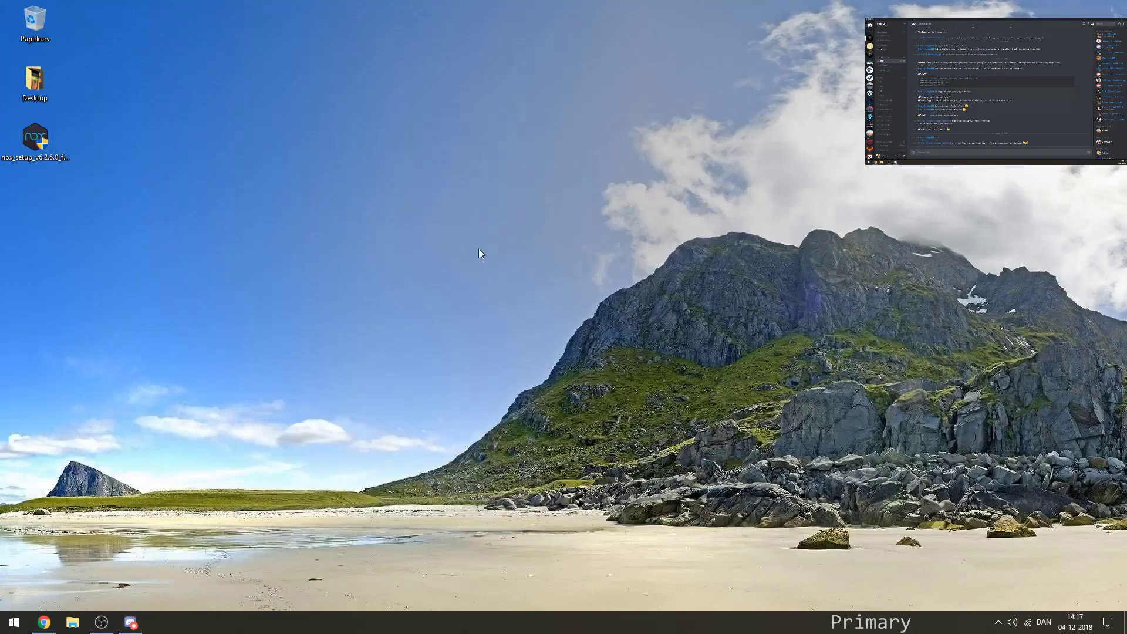
pyautogui.click(47, 155)
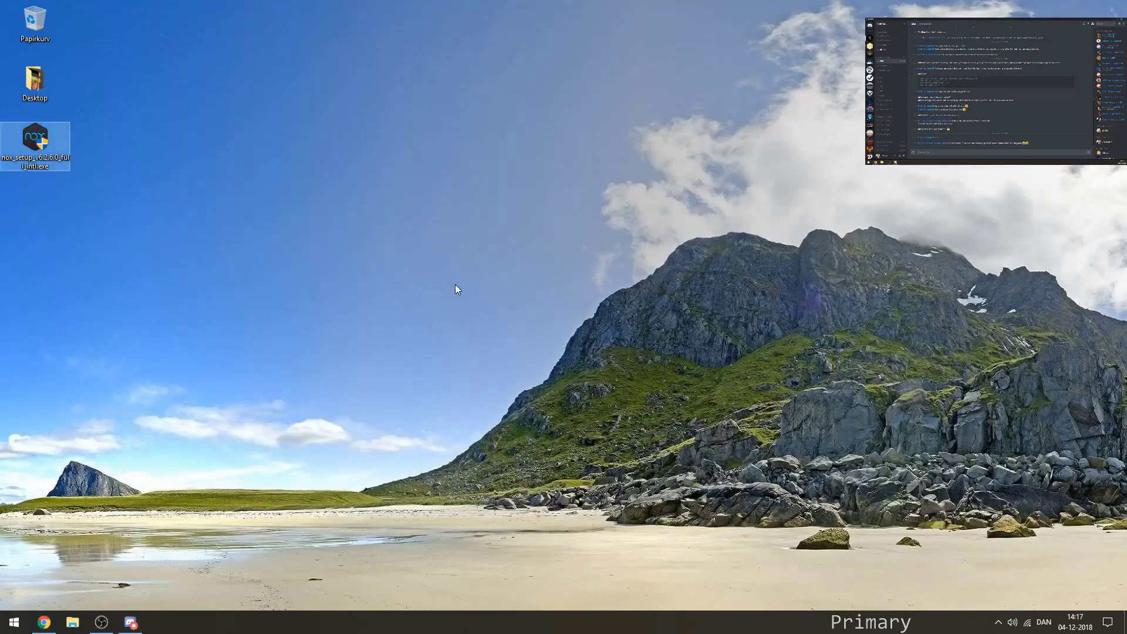
pyautogui.doubleClick(44, 144)
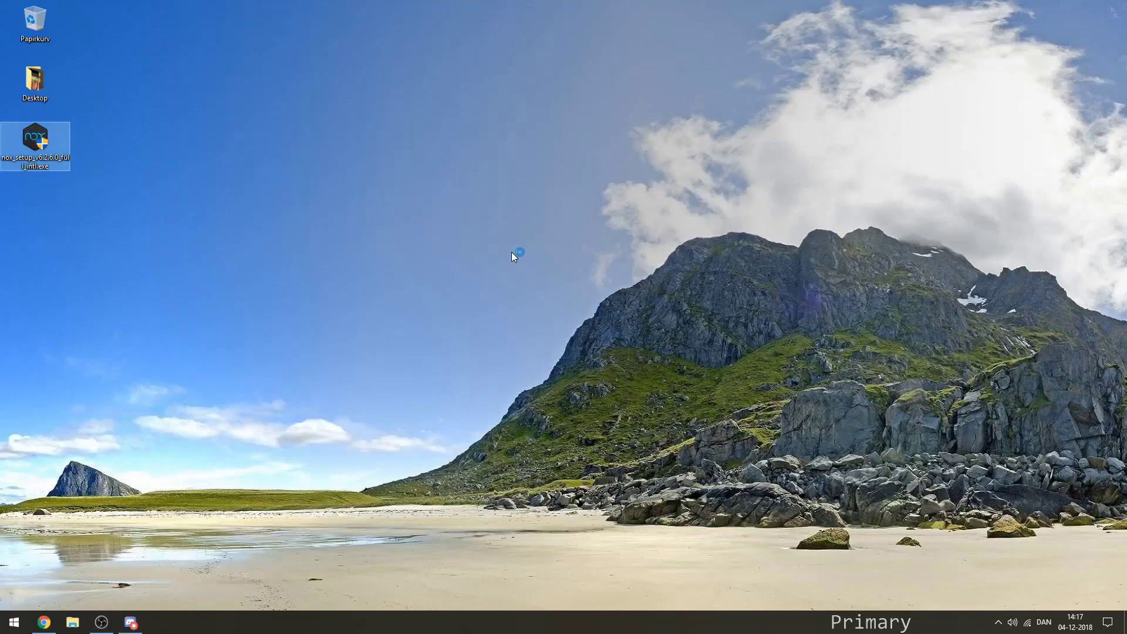
pyautogui.click(698, 405)
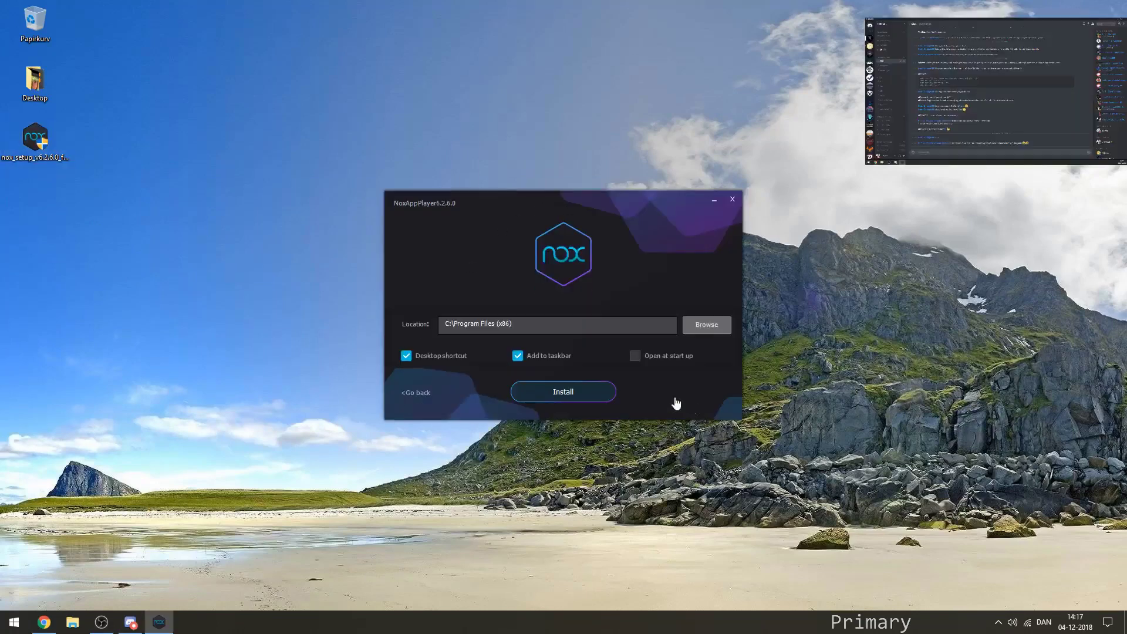
pyautogui.click(418, 393)
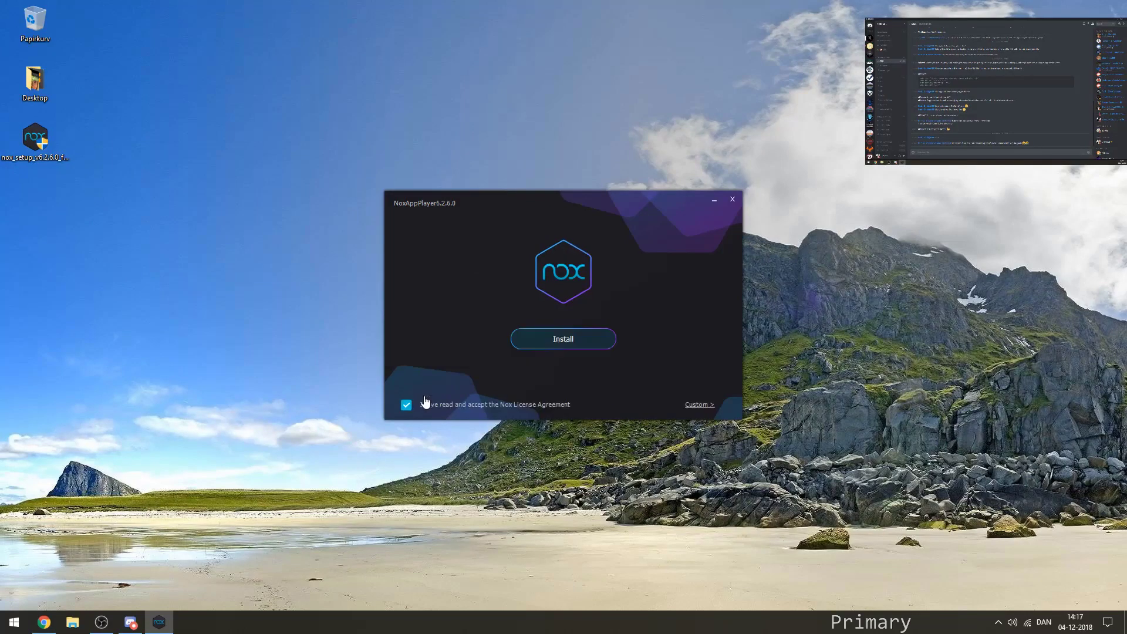
pyautogui.click(548, 348)
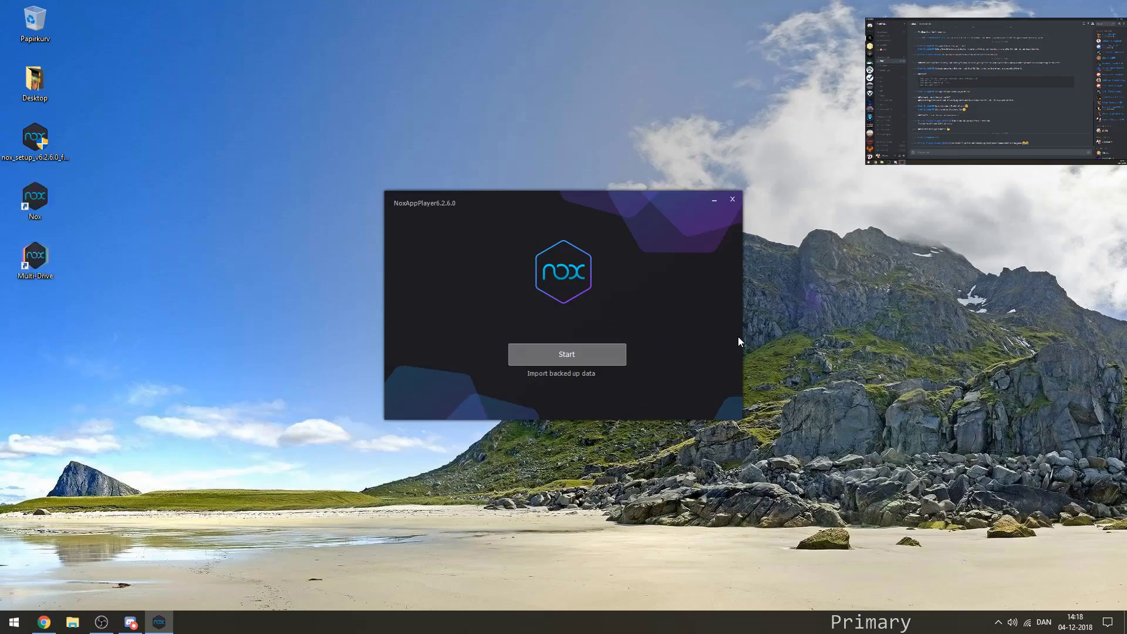
# Step: Launch NoxPlayer, skip the intro tutorial and dismiss the tutorials notice
pyautogui.click(568, 355)
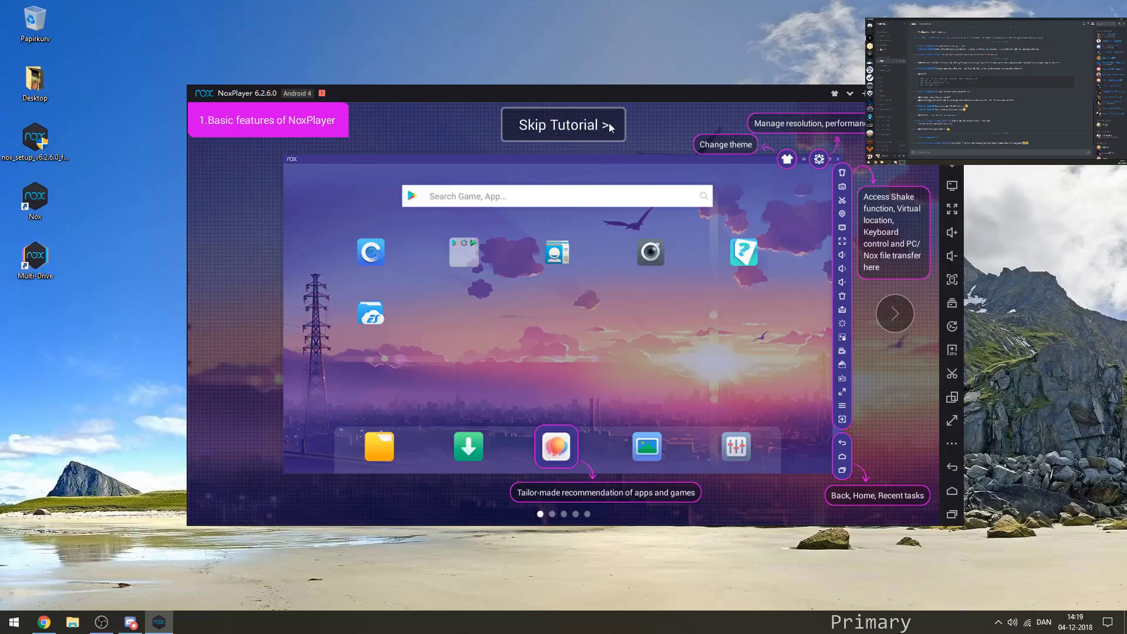
pyautogui.click(582, 123)
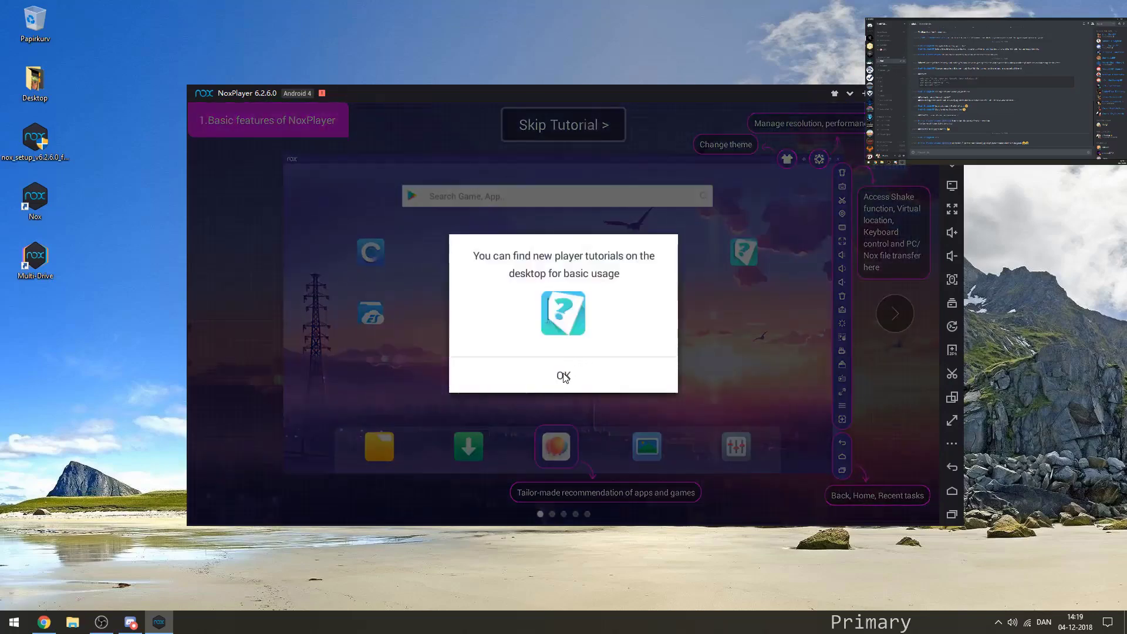
pyautogui.click(567, 374)
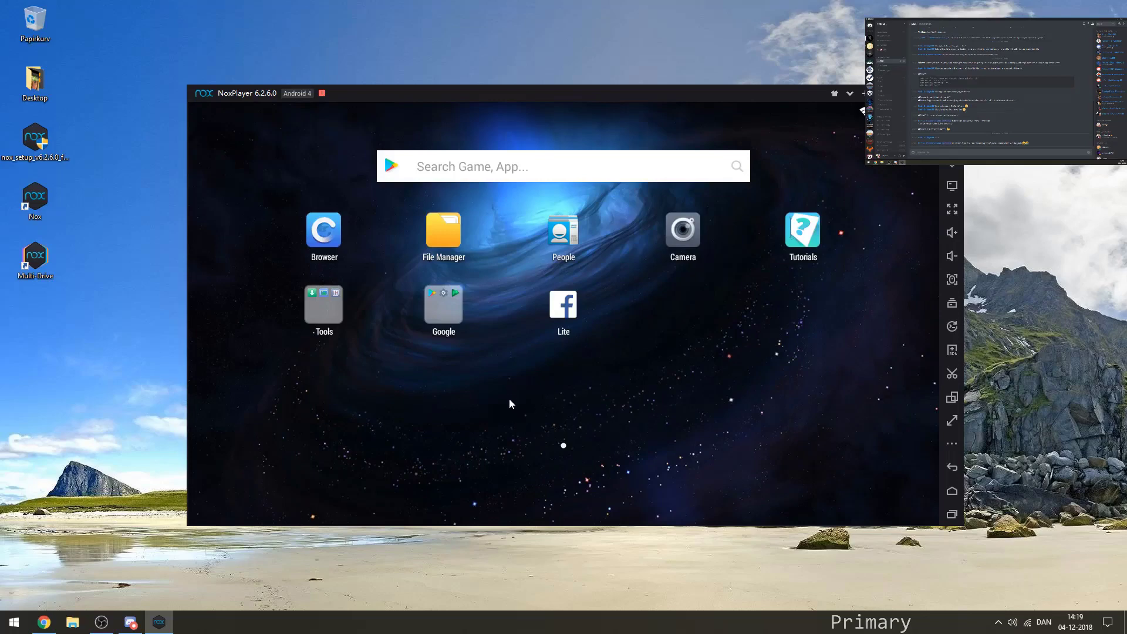
# Step: Open the Play Store and sign in with the Google account's e-mail and password
pyautogui.click(434, 302)
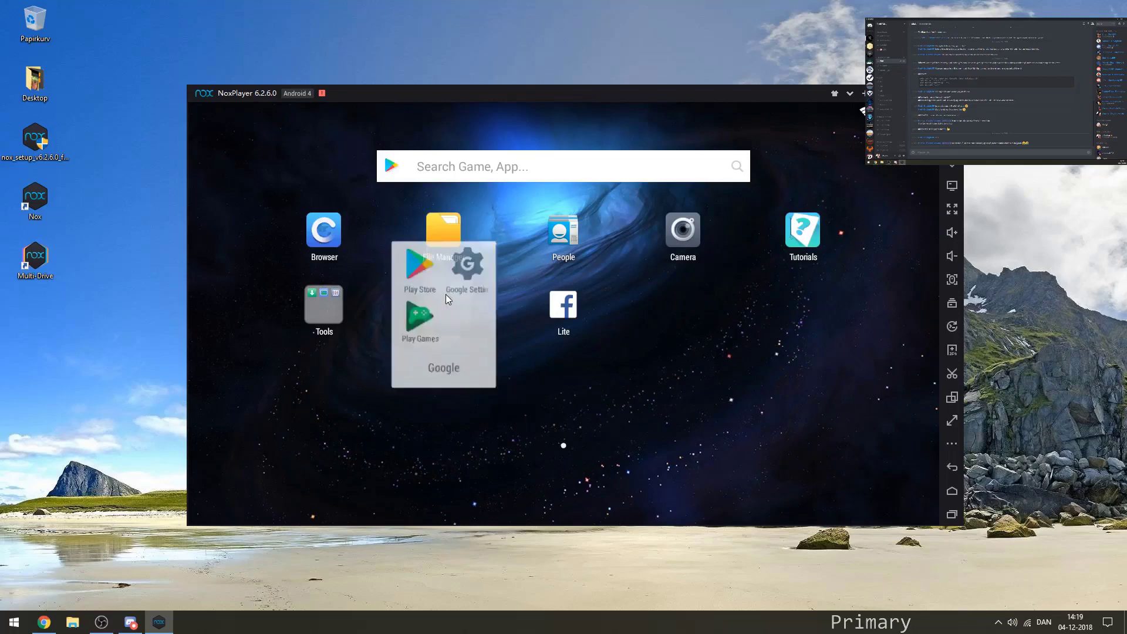
pyautogui.click(410, 264)
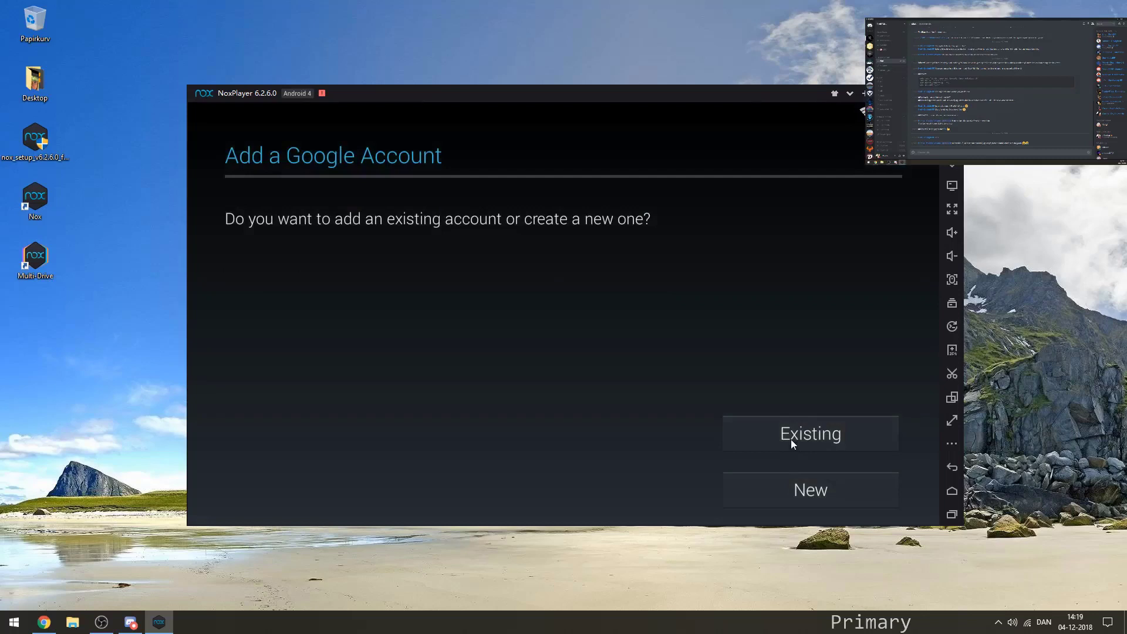
pyautogui.click(791, 442)
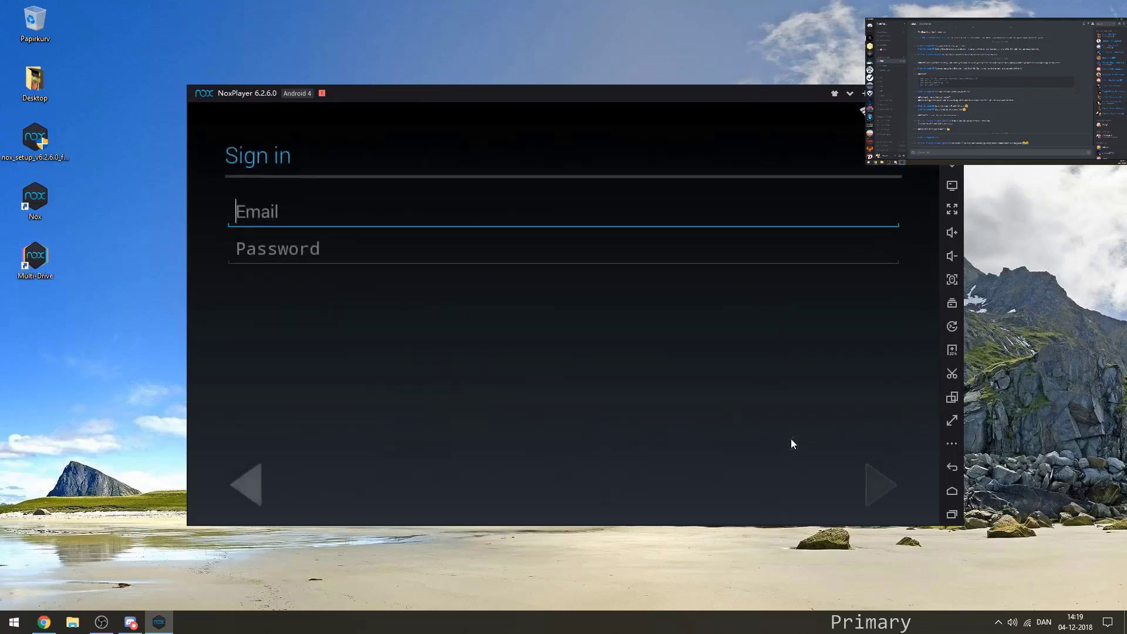
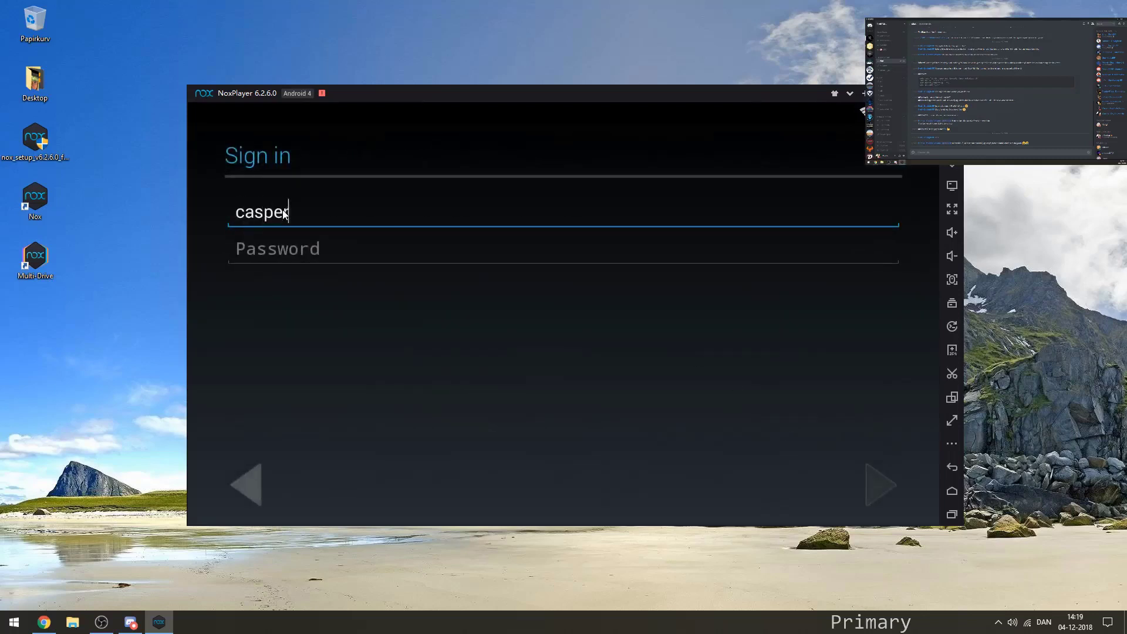
pyautogui.press('Tab')
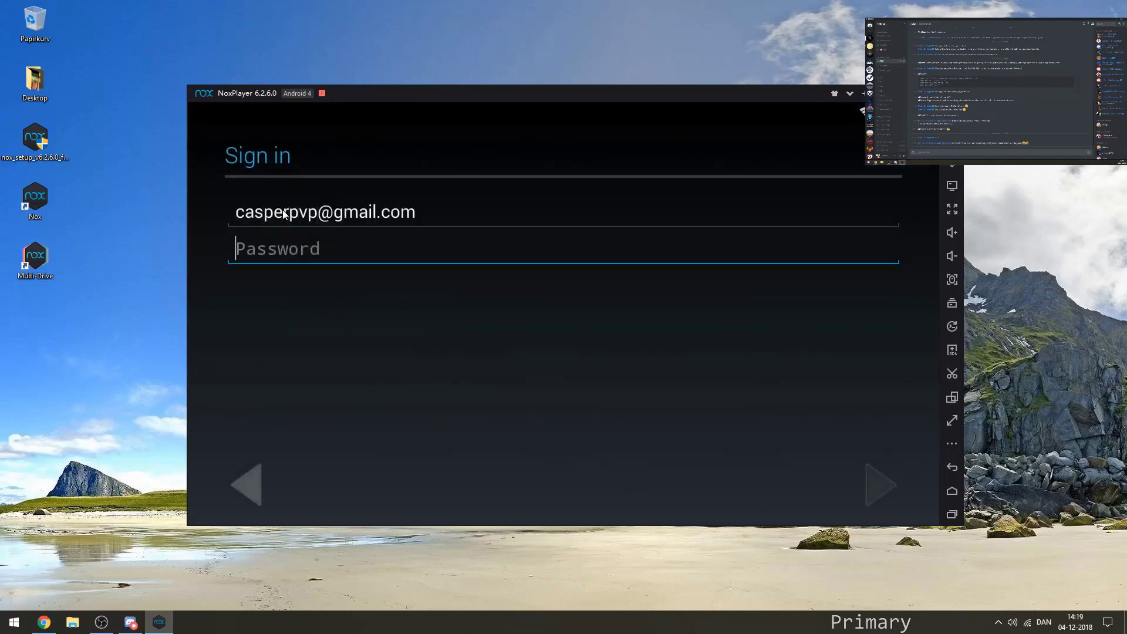
pyautogui.write('•••••••••••••••••')
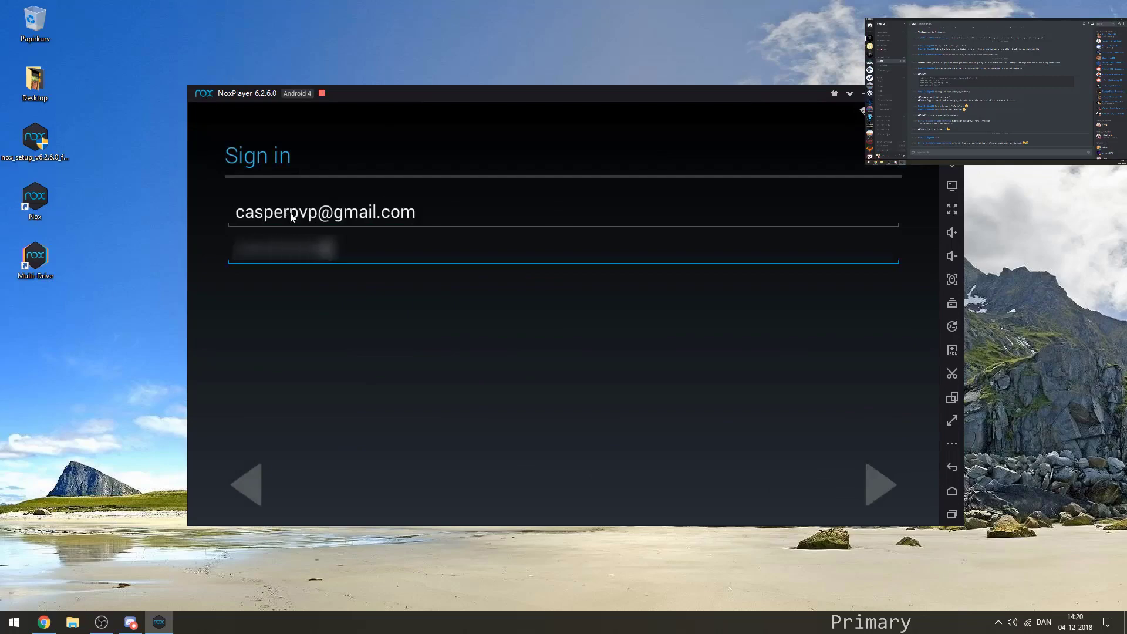
pyautogui.write('•••••••••••')
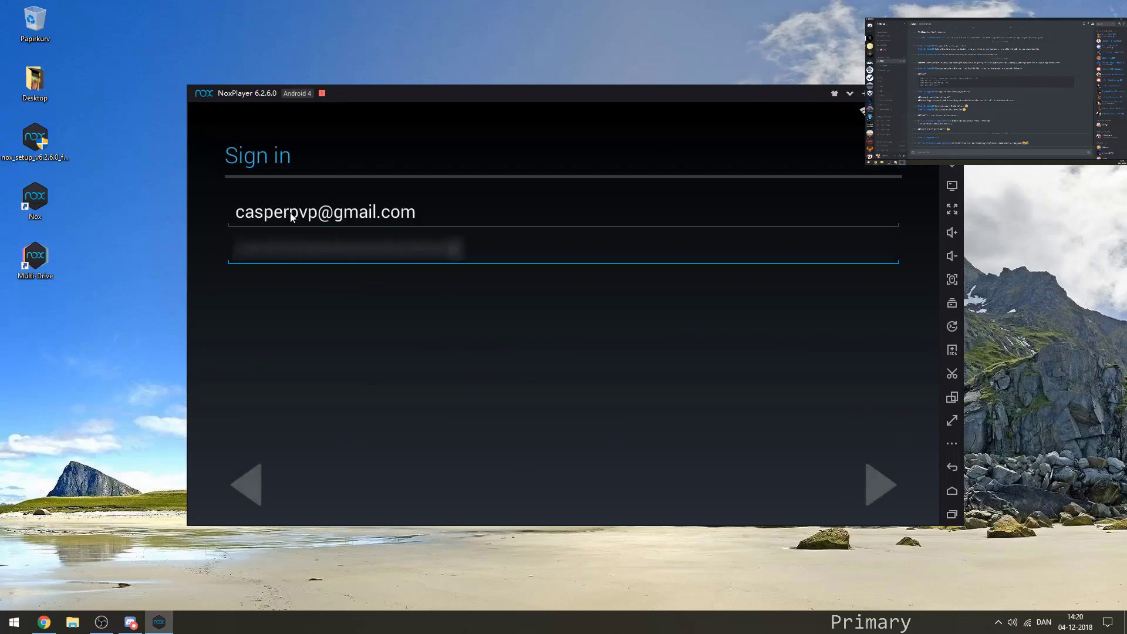
pyautogui.write('•••••••••••••')
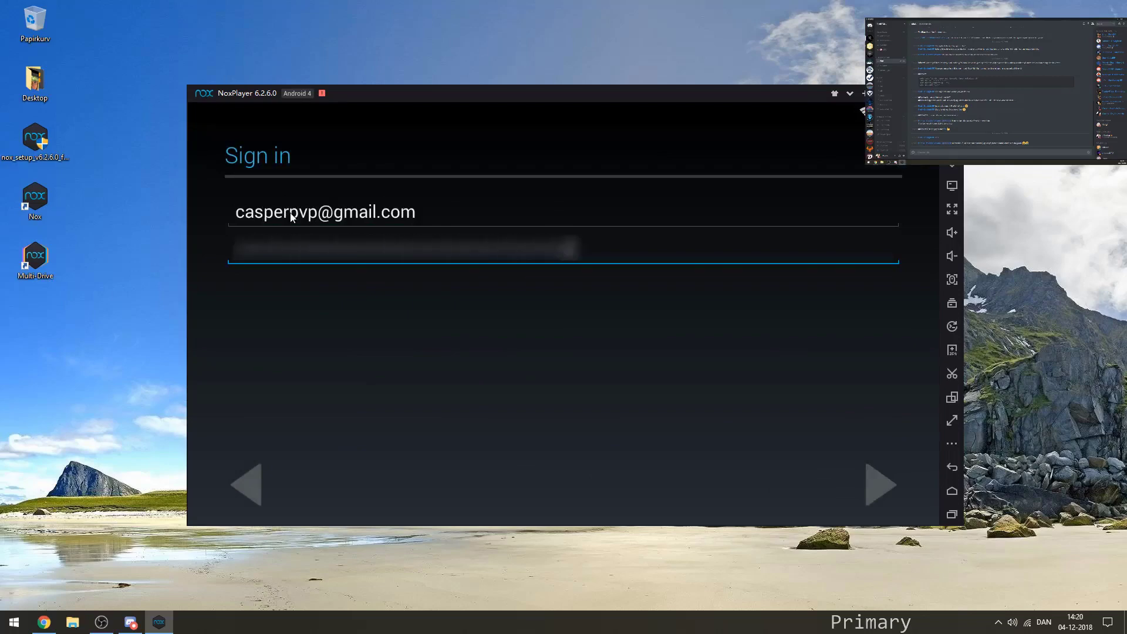
pyautogui.press('Return')
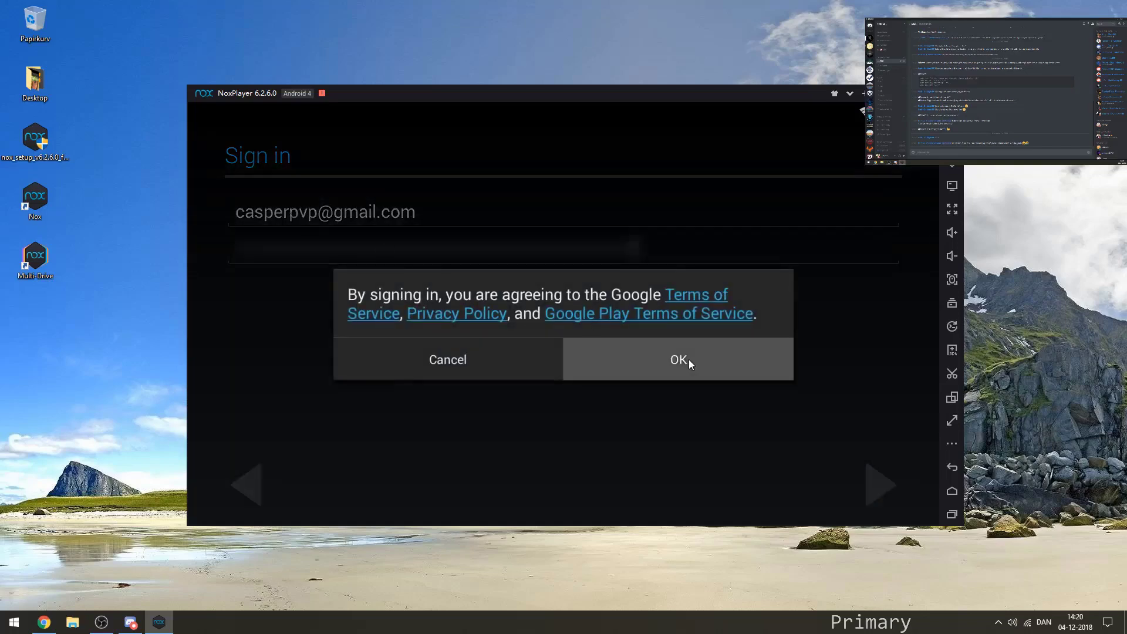
# Step: Accept Google's terms and submit the SMS two-step verification code
pyautogui.click(688, 360)
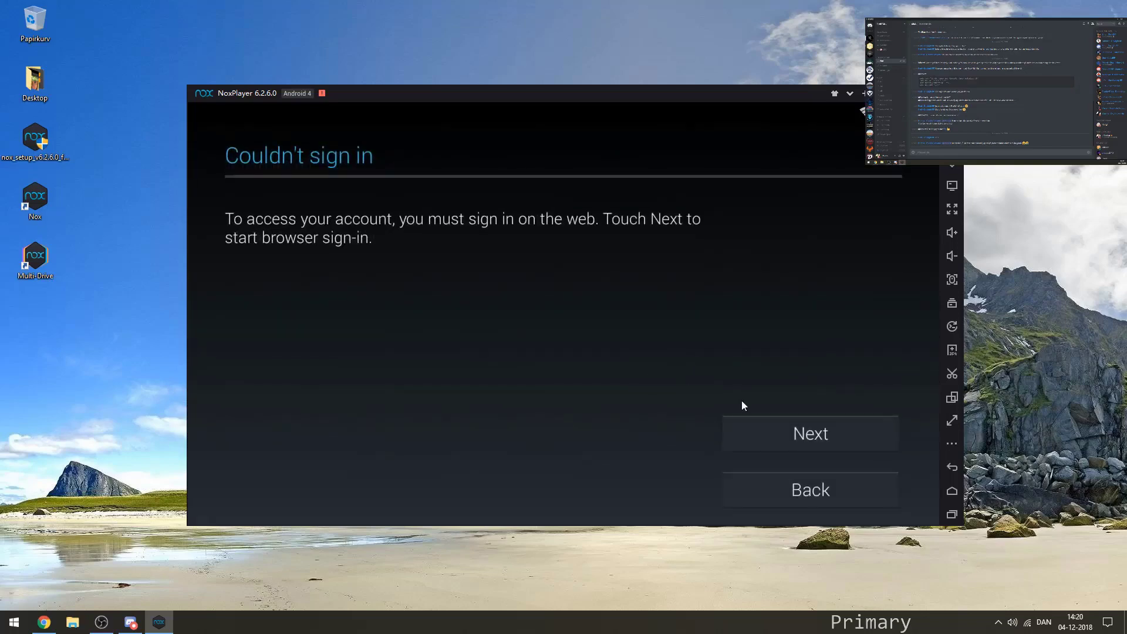
pyautogui.click(809, 433)
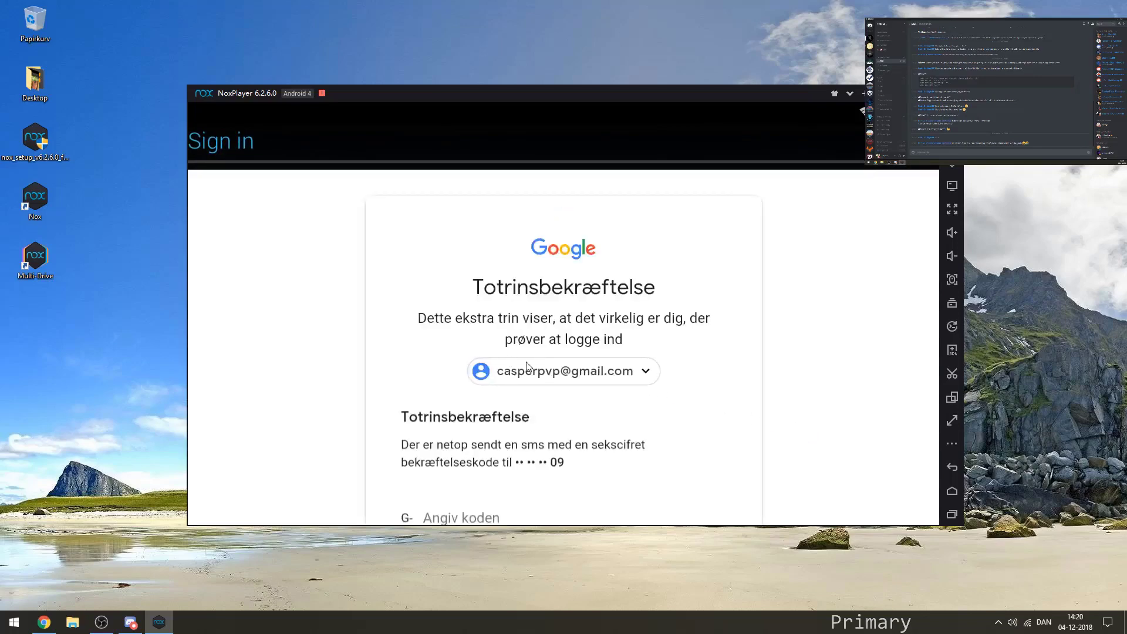
pyautogui.scroll(-2, 619, 350)
pyautogui.click(514, 359)
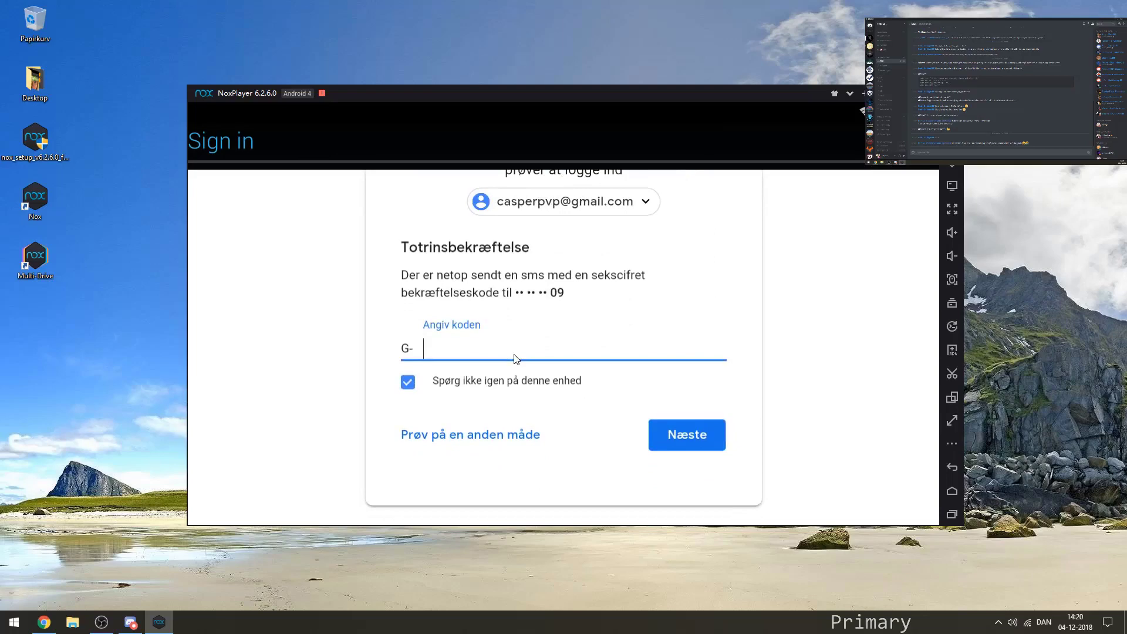
pyautogui.click(676, 434)
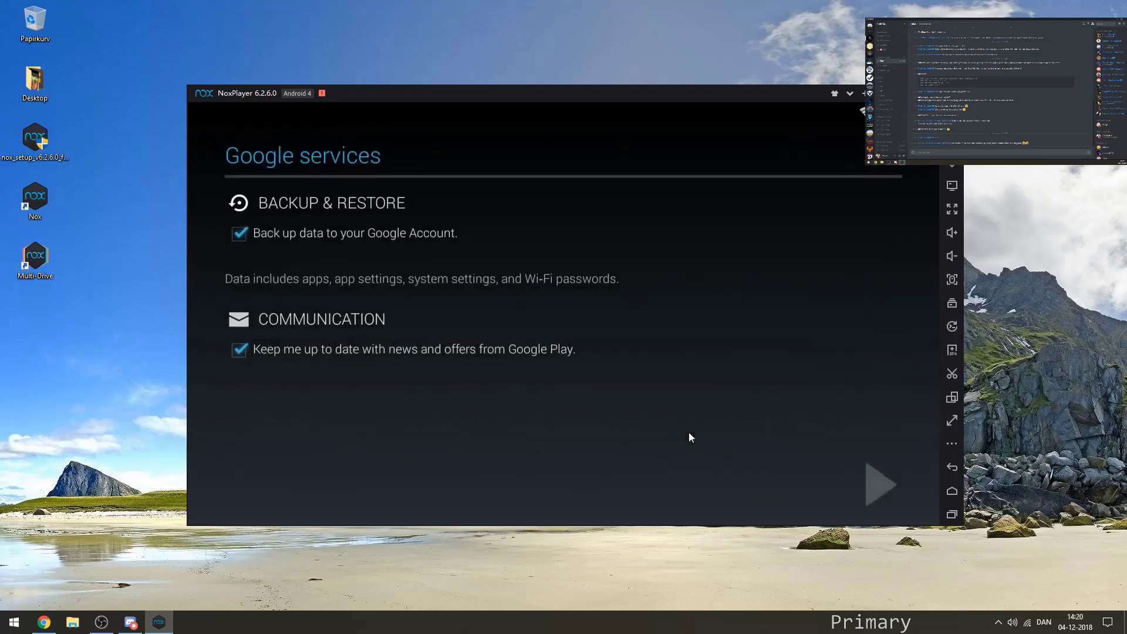
# Step: Accept the Google services settings and search the Play Store for MobilePay
pyautogui.click(878, 485)
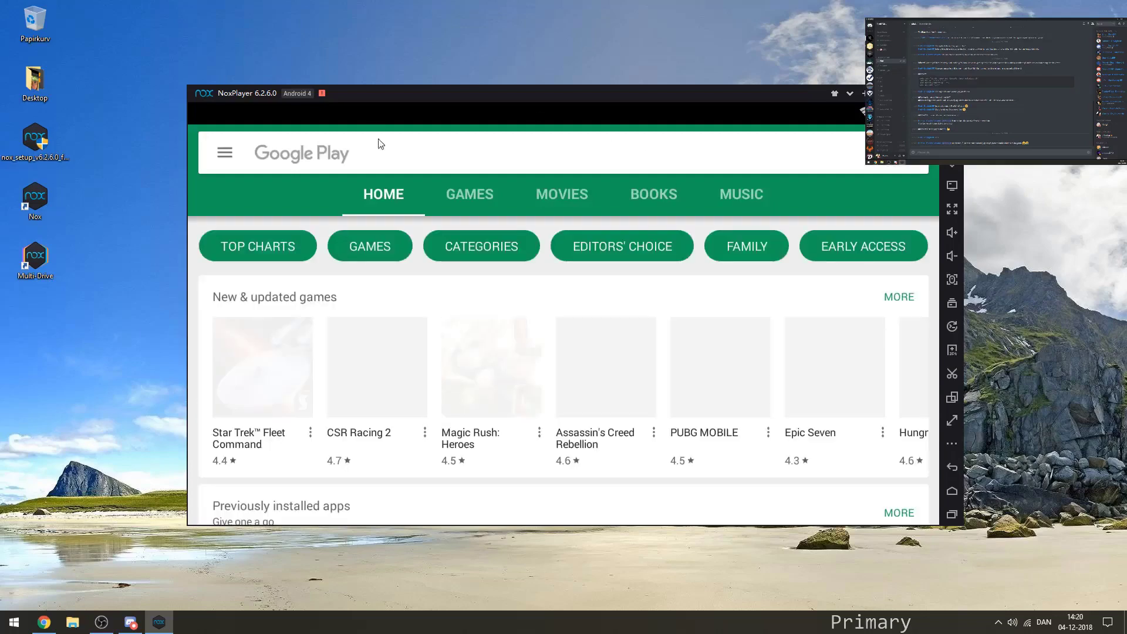
pyautogui.click(453, 162)
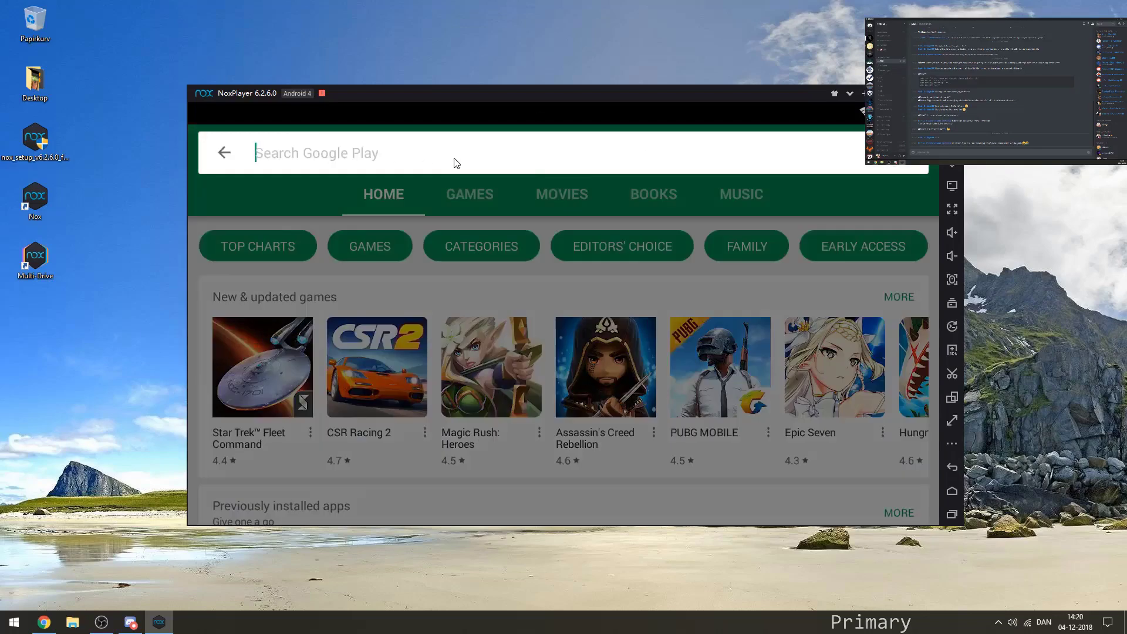
pyautogui.write('MobilePay')
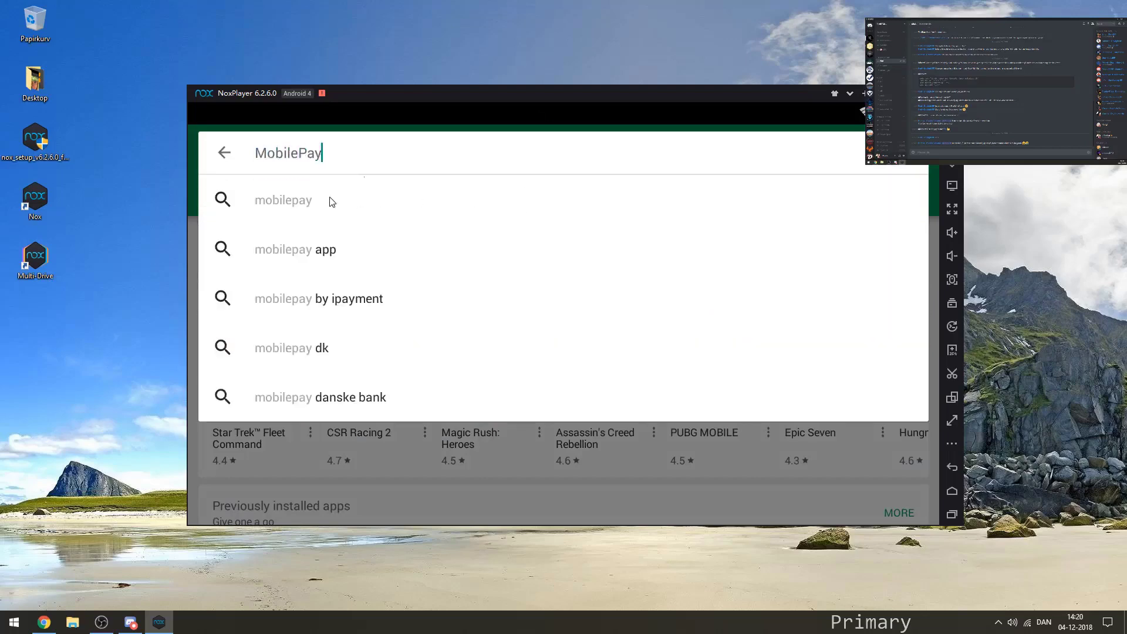
pyautogui.click(329, 200)
# Step: Search for 'ifttt', start installing IFTTT, and check download progress in notifications
pyautogui.click(545, 168)
pyautogui.write('ifttt')
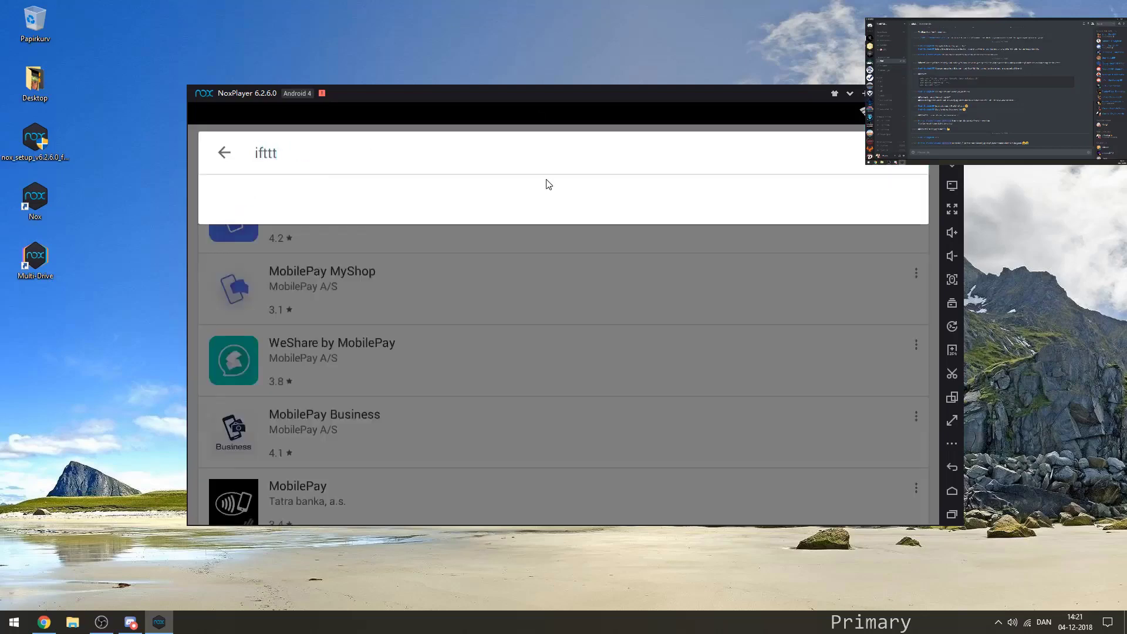
pyautogui.press('Return')
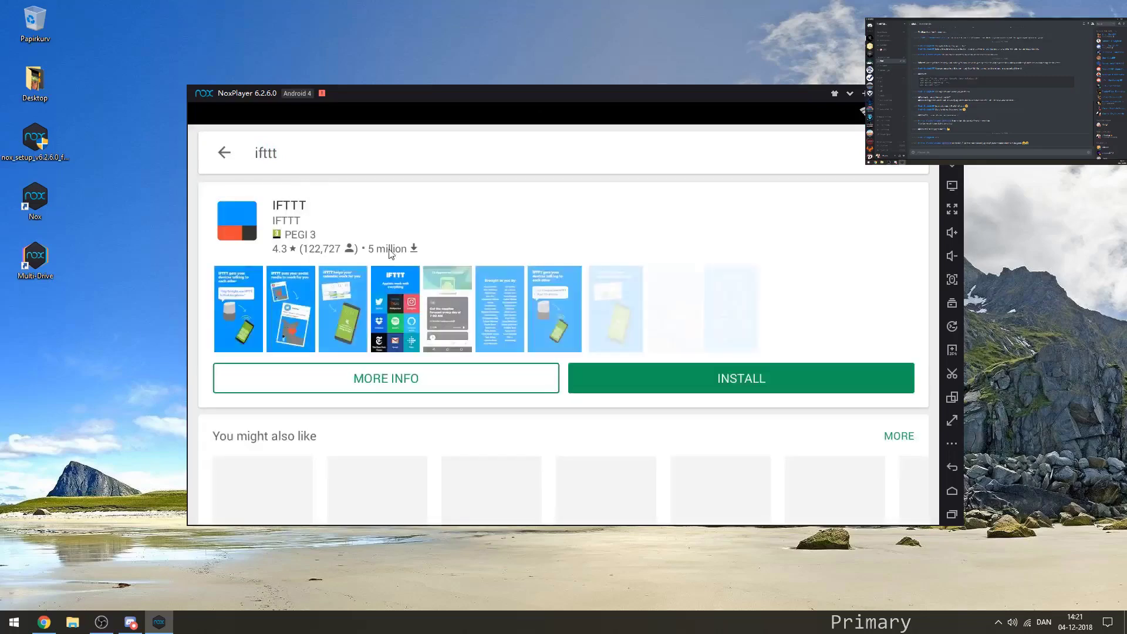
pyautogui.click(680, 377)
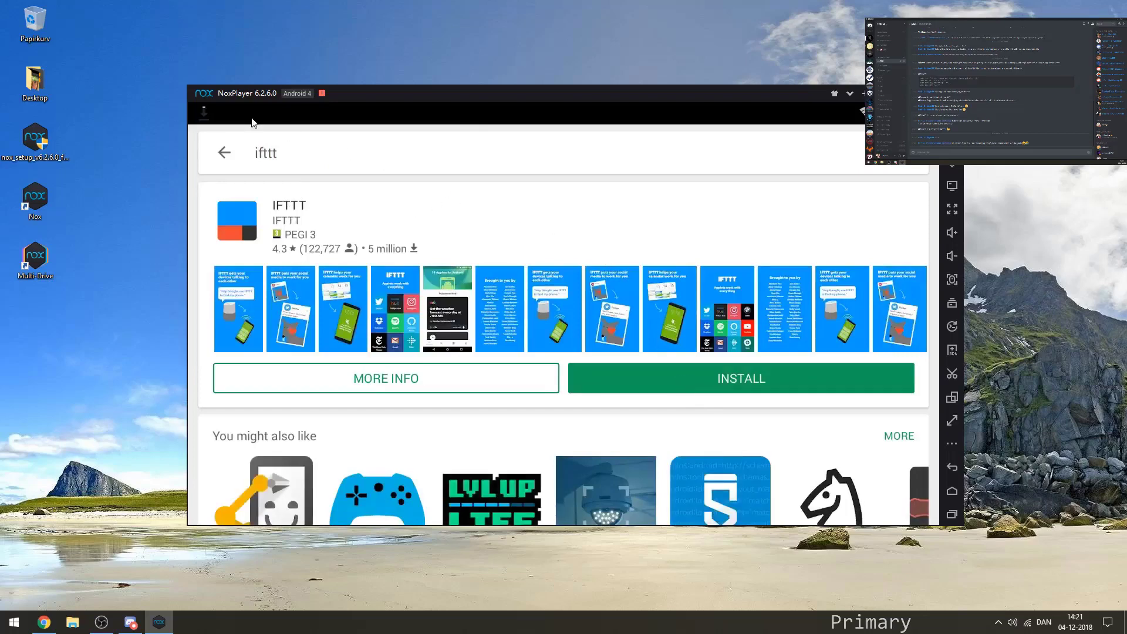
pyautogui.moveTo(258, 115); pyautogui.dragTo(341, 188)
pyautogui.moveTo(331, 109); pyautogui.dragTo(400, 223)
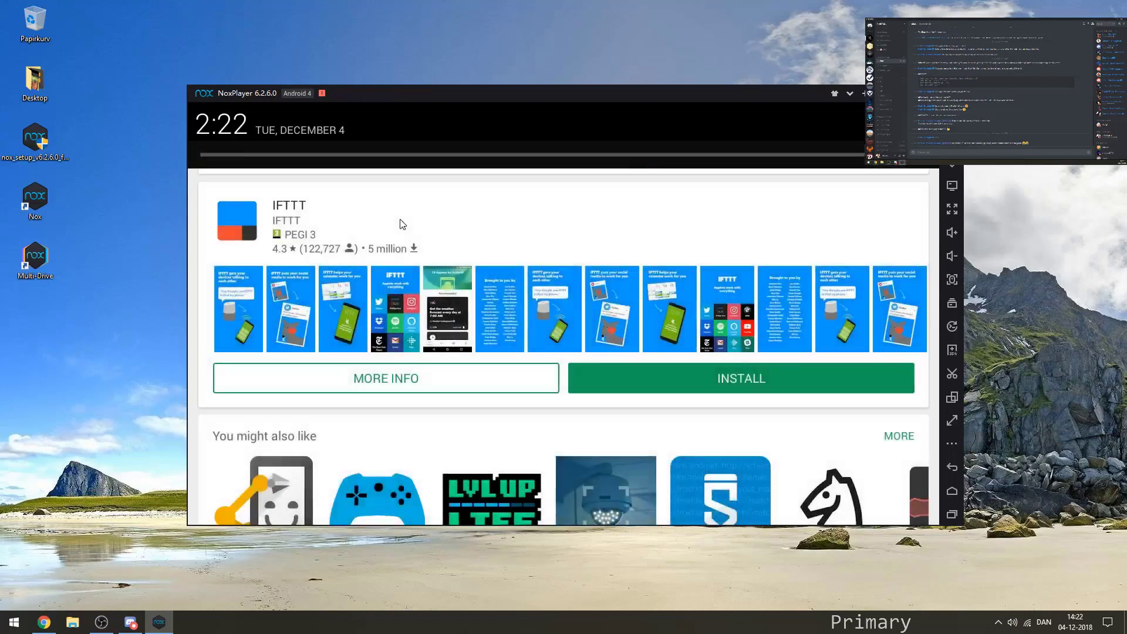
# Step: Reopen the Play Store, accept IFTTT's permissions, and wait until it finishes installing
pyautogui.click(951, 493)
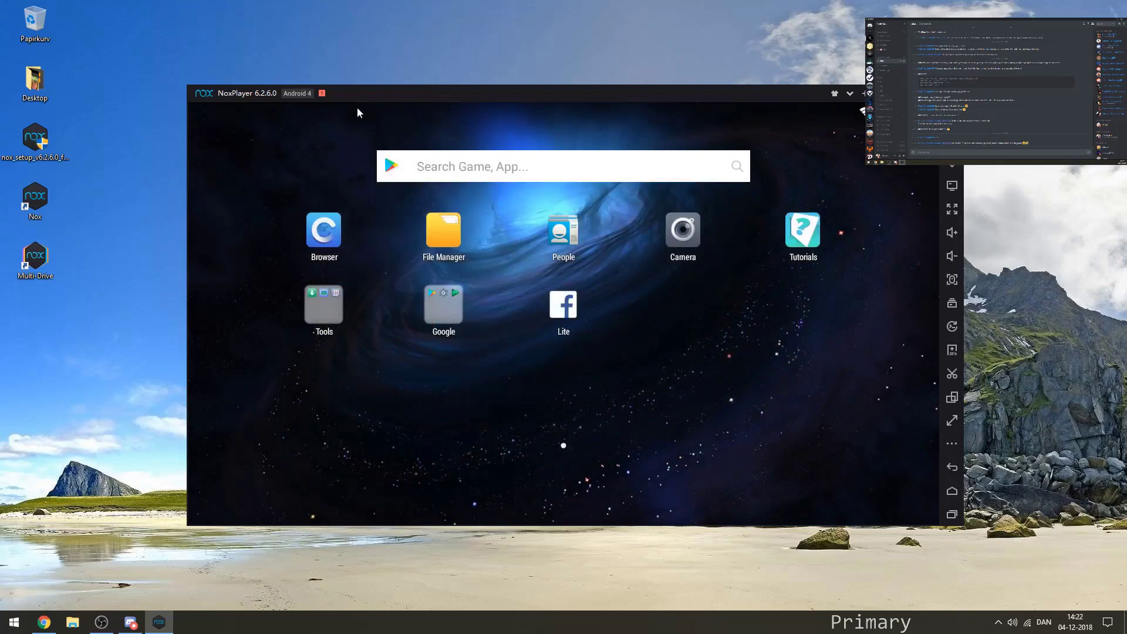
pyautogui.moveTo(357, 107); pyautogui.dragTo(382, 135)
pyautogui.click(444, 308)
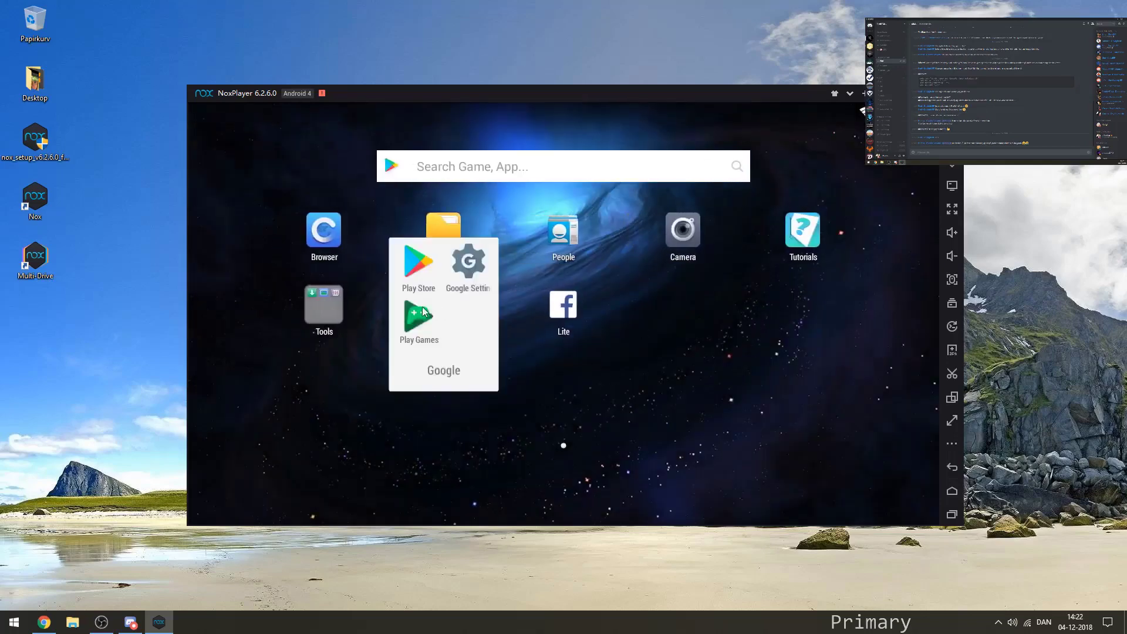
pyautogui.click(418, 264)
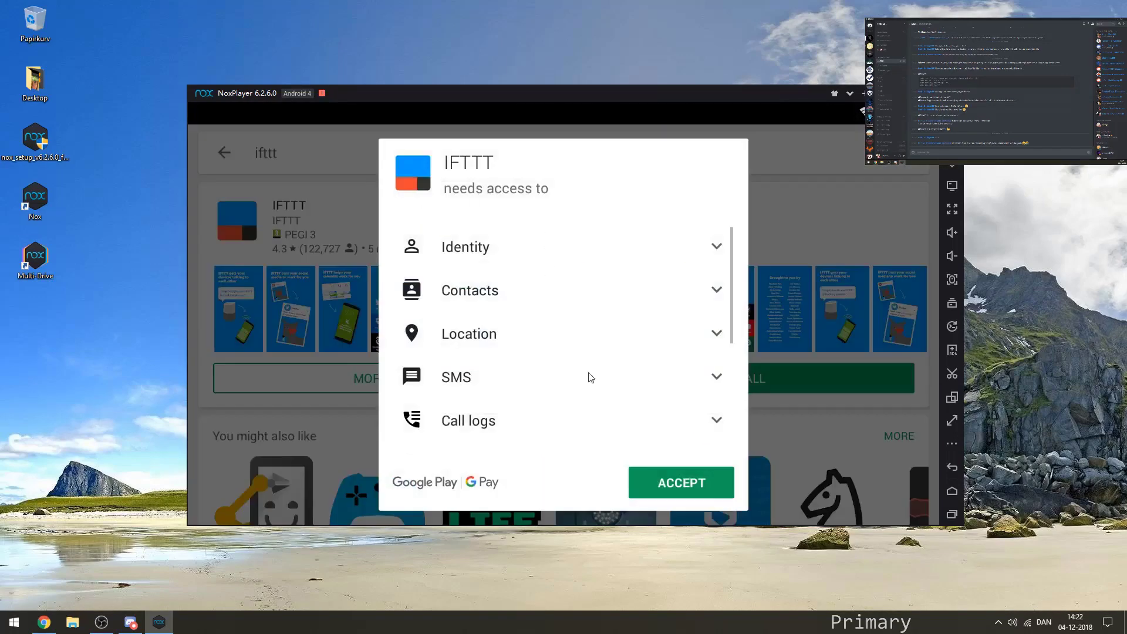
pyautogui.click(658, 481)
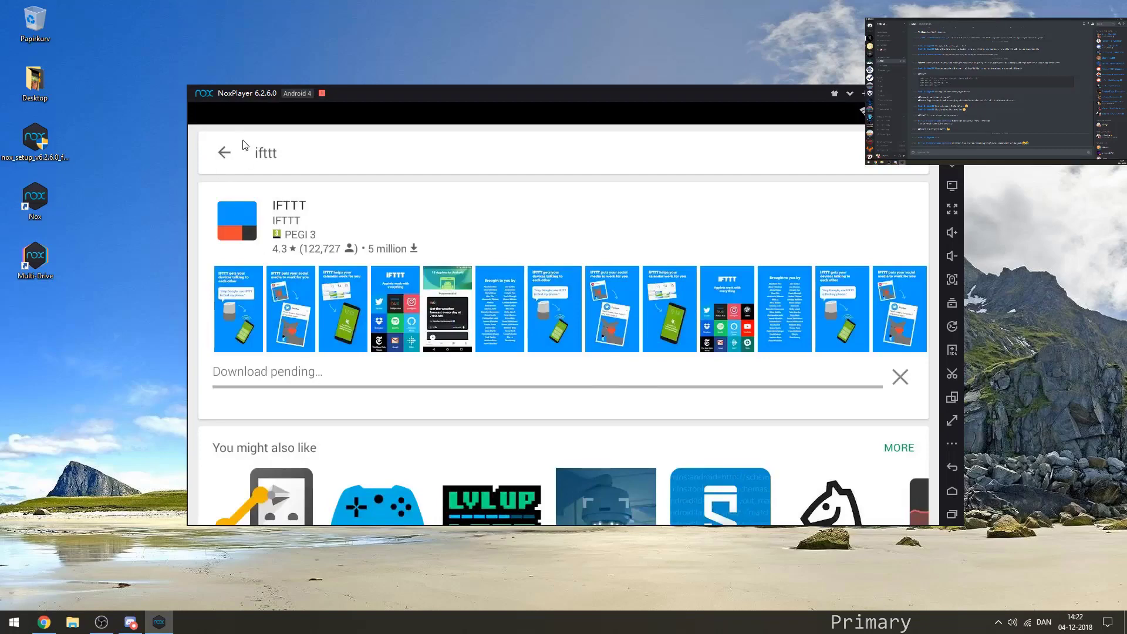
pyautogui.moveTo(352, 124); pyautogui.dragTo(377, 171)
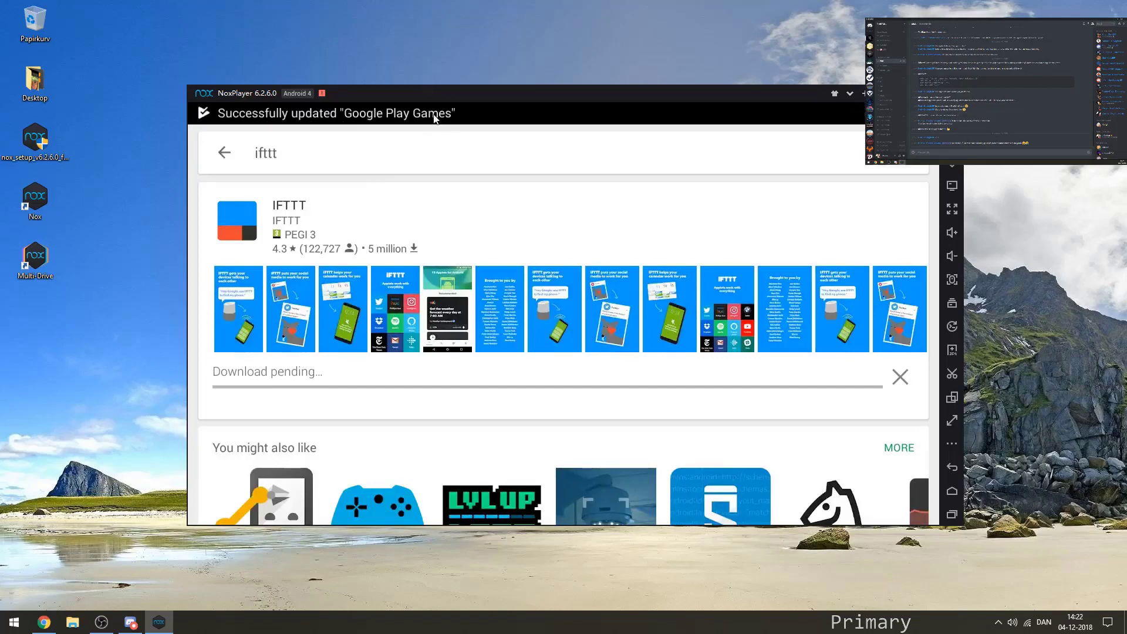
pyautogui.moveTo(450, 122); pyautogui.dragTo(445, 239)
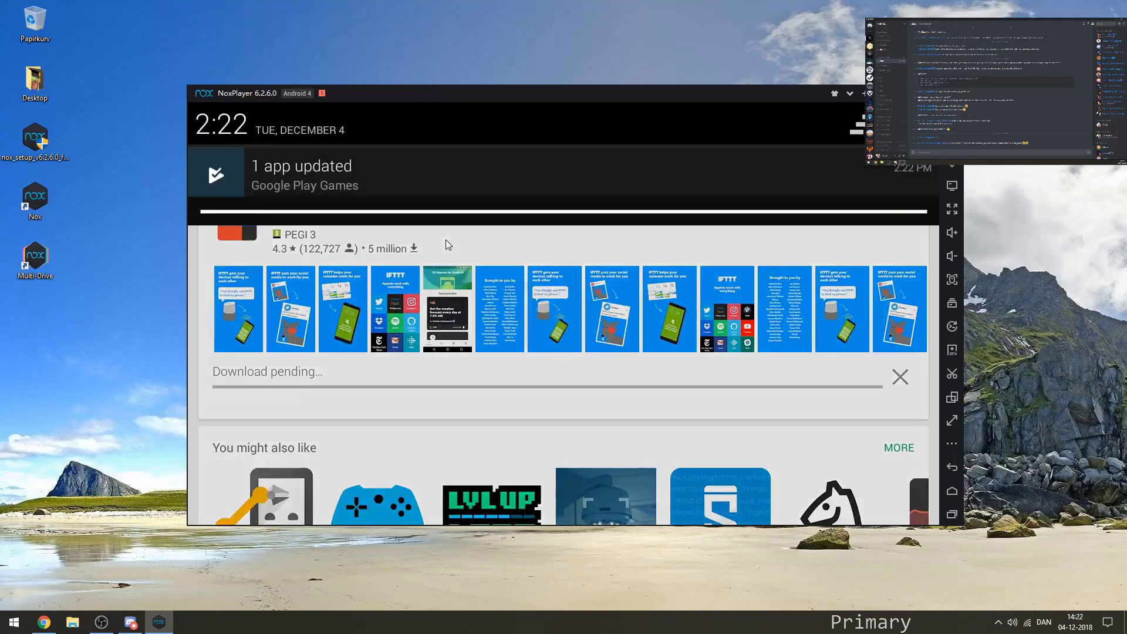
pyautogui.moveTo(470, 314); pyautogui.dragTo(474, 226)
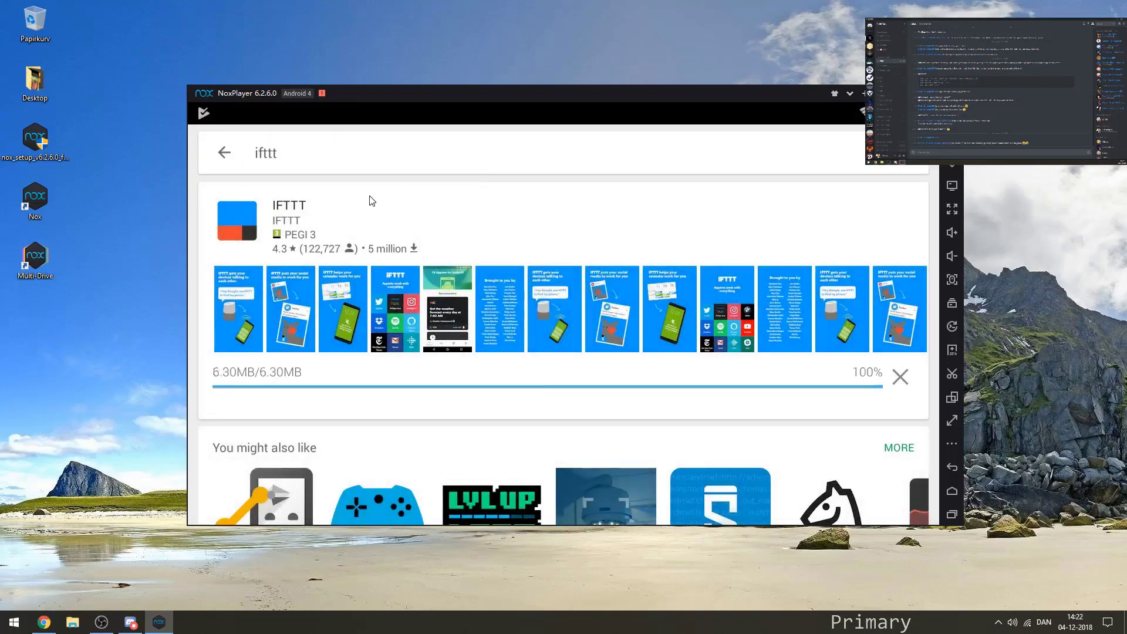
pyautogui.moveTo(310, 124)
pyautogui.mouseDown()
pyautogui.moveTo(316, 229)
pyautogui.moveTo(328, 129)
pyautogui.mouseUp()
pyautogui.click(953, 492)
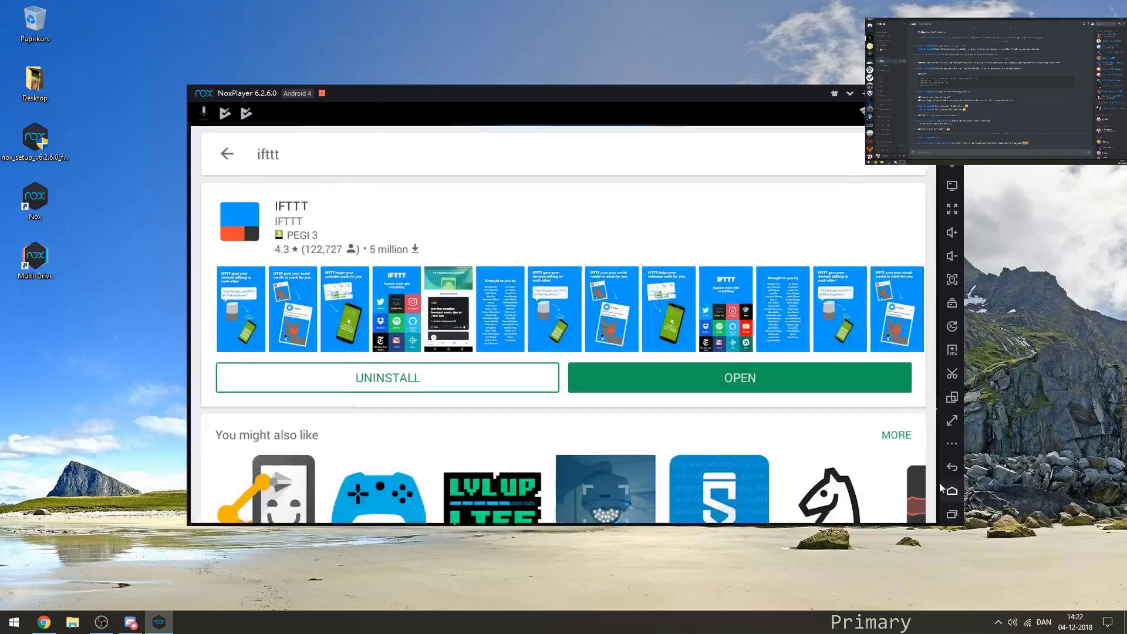
pyautogui.click(445, 291)
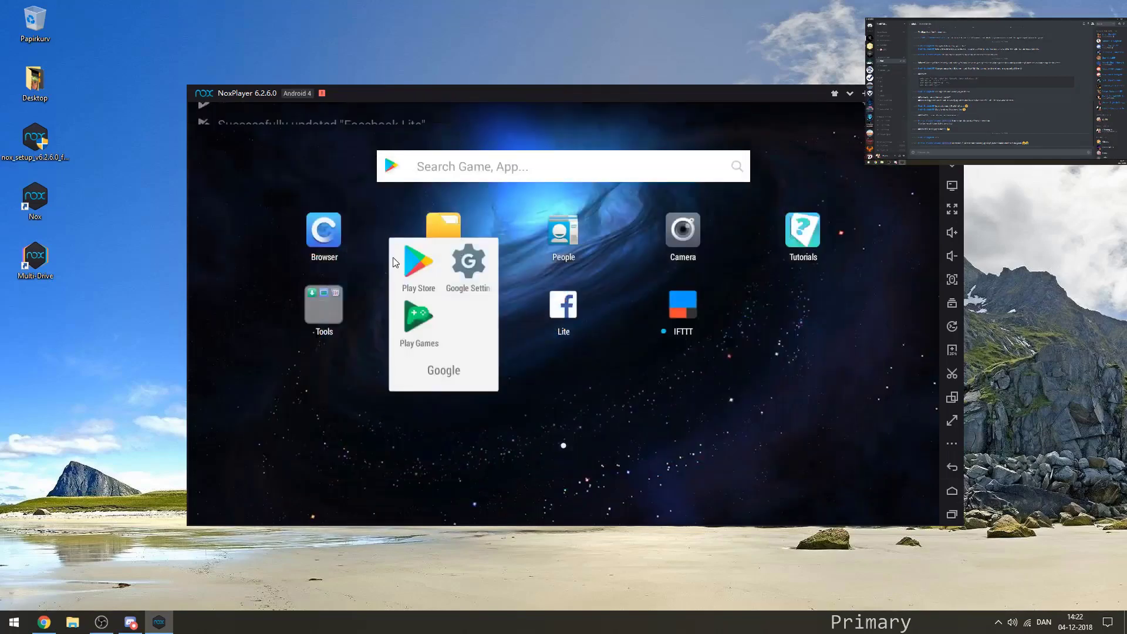
# Step: Search the Play Store for mobilepay
pyautogui.click(416, 258)
pyautogui.click(304, 153)
pyautogui.press('BackSpace')
pyautogui.press('BackSpace')
pyautogui.press('BackSpace')
pyautogui.press('BackSpace')
pyautogui.press('BackSpace')
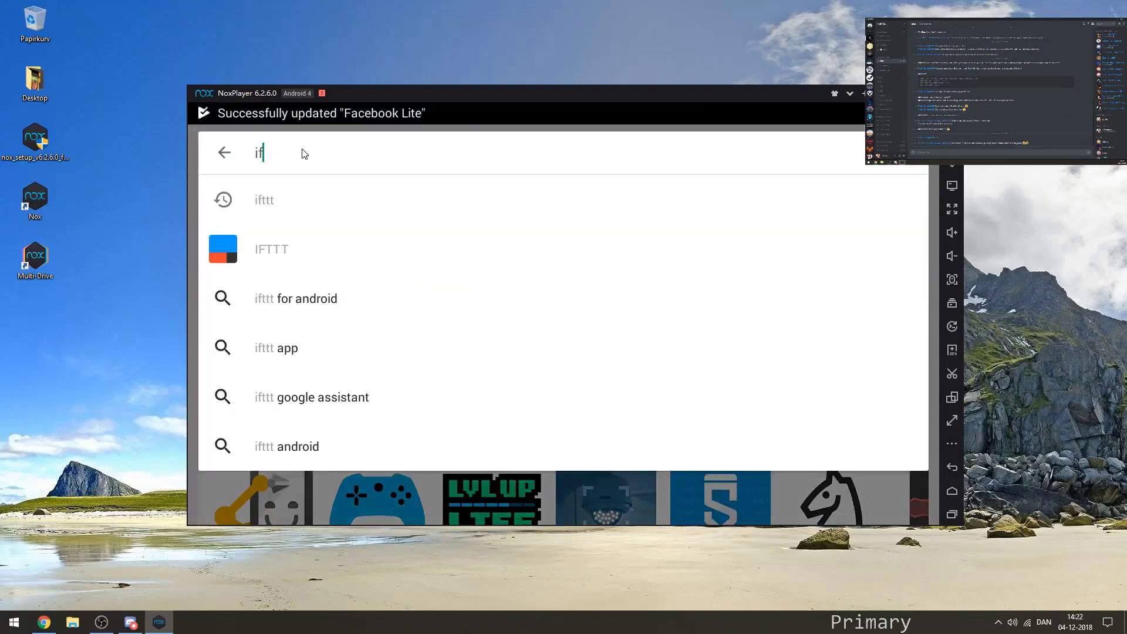
pyautogui.write('obil')
pyautogui.press('BackSpace')
pyautogui.press('BackSpace')
pyautogui.press('BackSpace')
pyautogui.press('BackSpace')
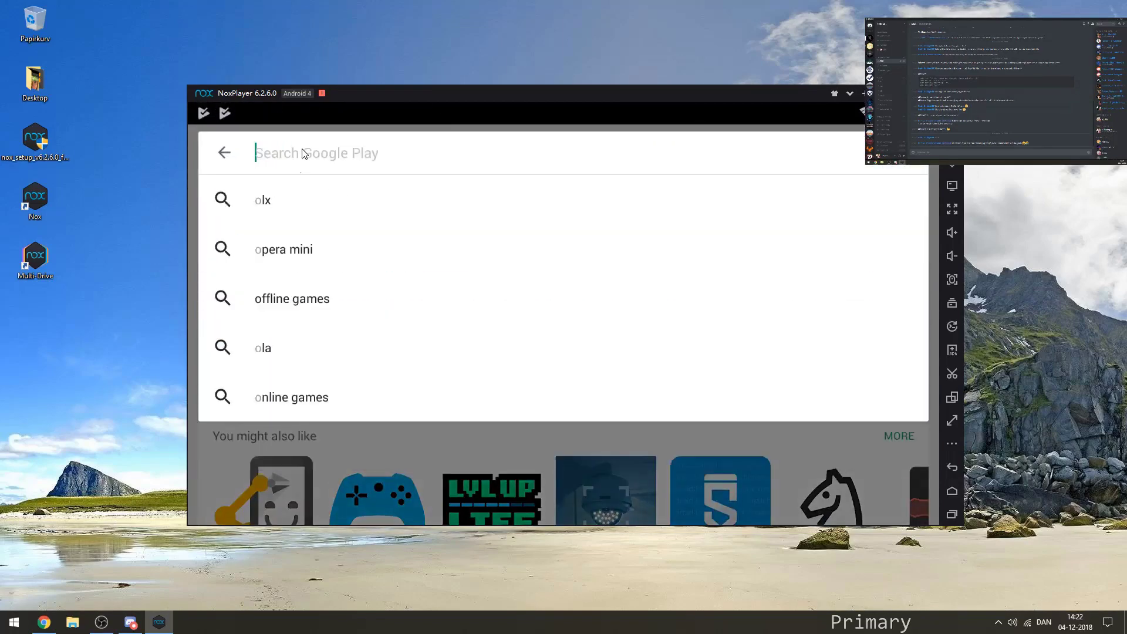
pyautogui.write('mobilepay')
pyautogui.click(304, 154)
pyautogui.write('l')
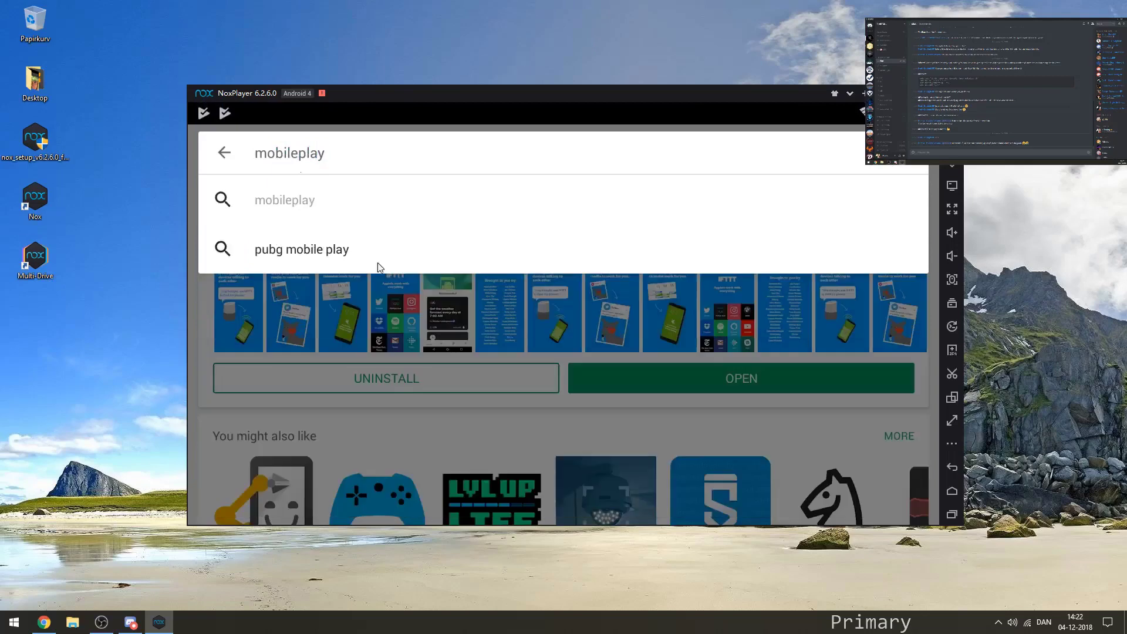
pyautogui.click(276, 215)
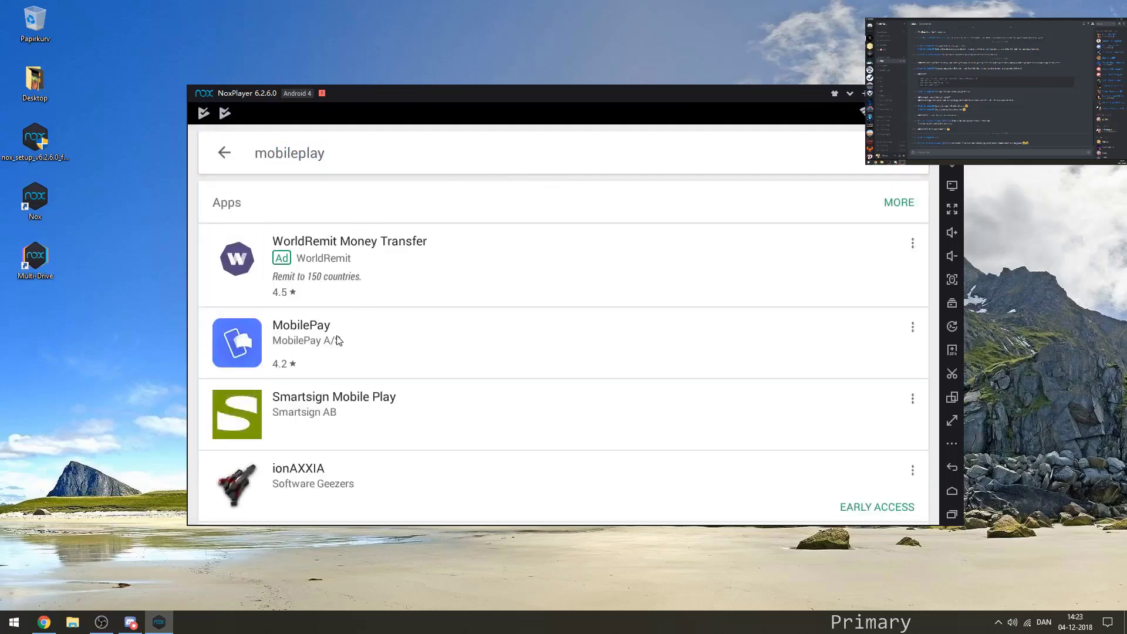
# Step: Install MobilePay, accepting its permissions, then launch it from the home screen
pyautogui.click(340, 340)
pyautogui.click(862, 401)
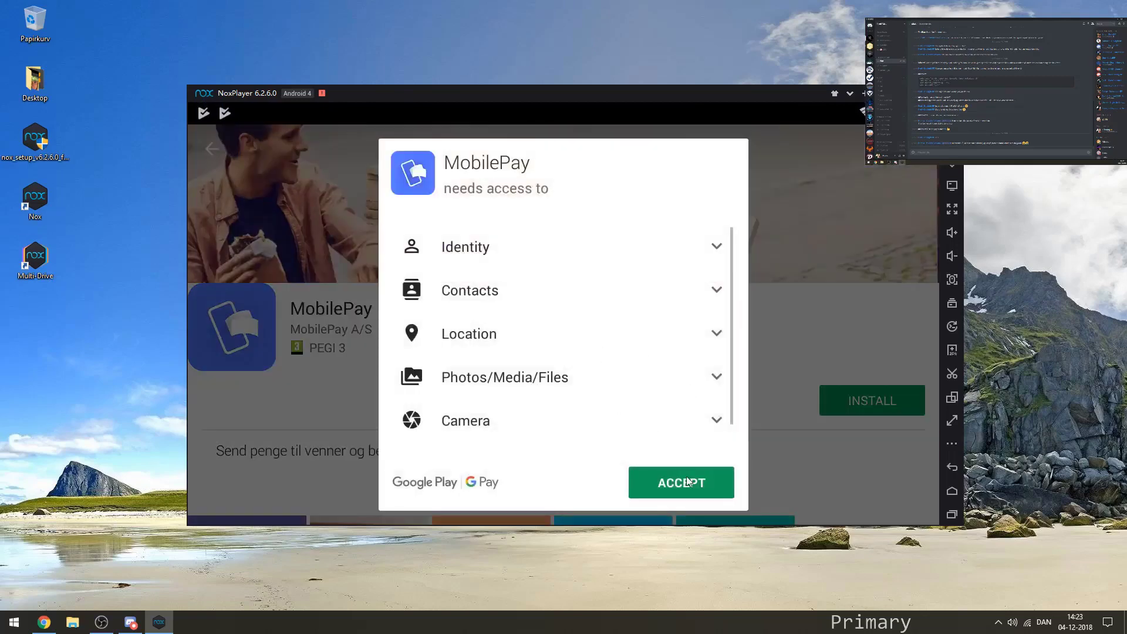
pyautogui.click(686, 477)
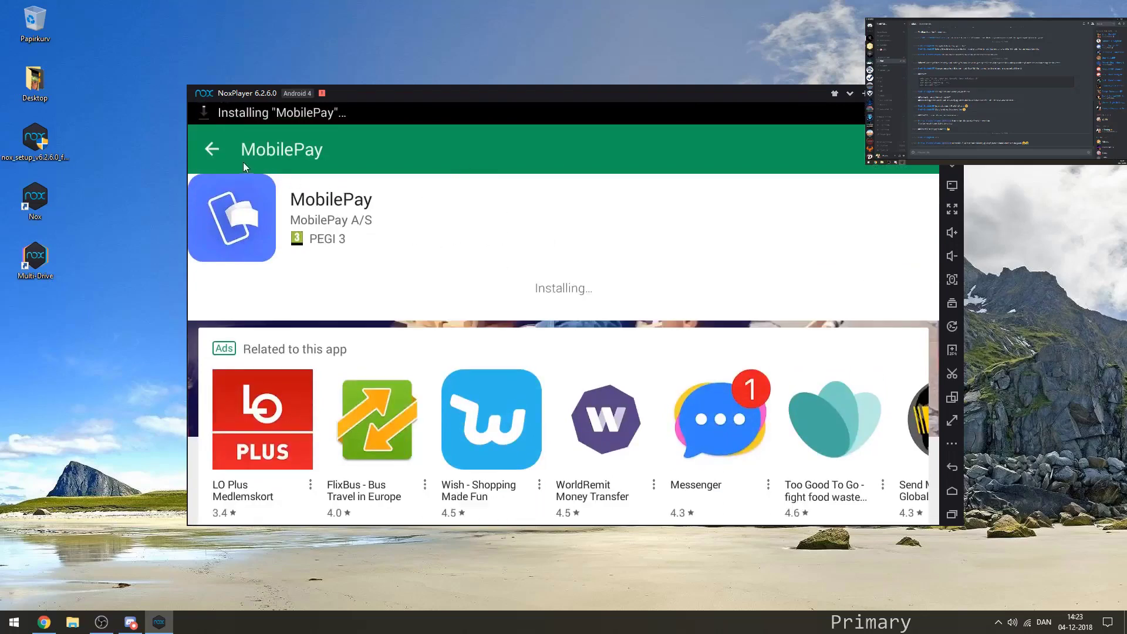
pyautogui.click(953, 490)
pyautogui.click(807, 309)
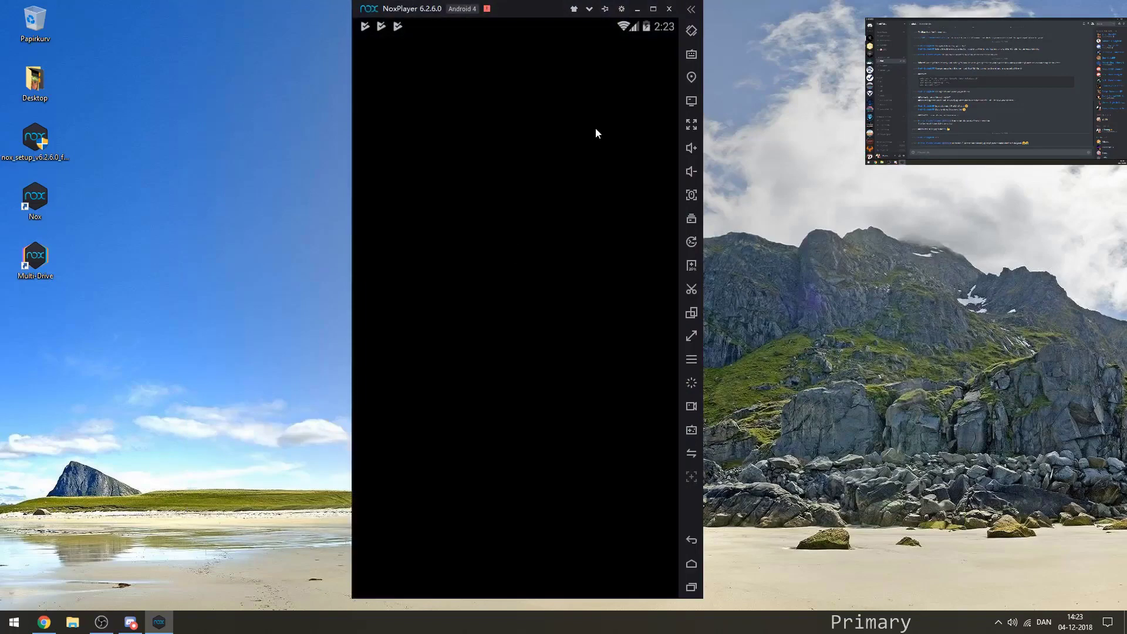
# Step: Log on to MobilePay as an existing user by entering the mobile phone number
pyautogui.click(514, 569)
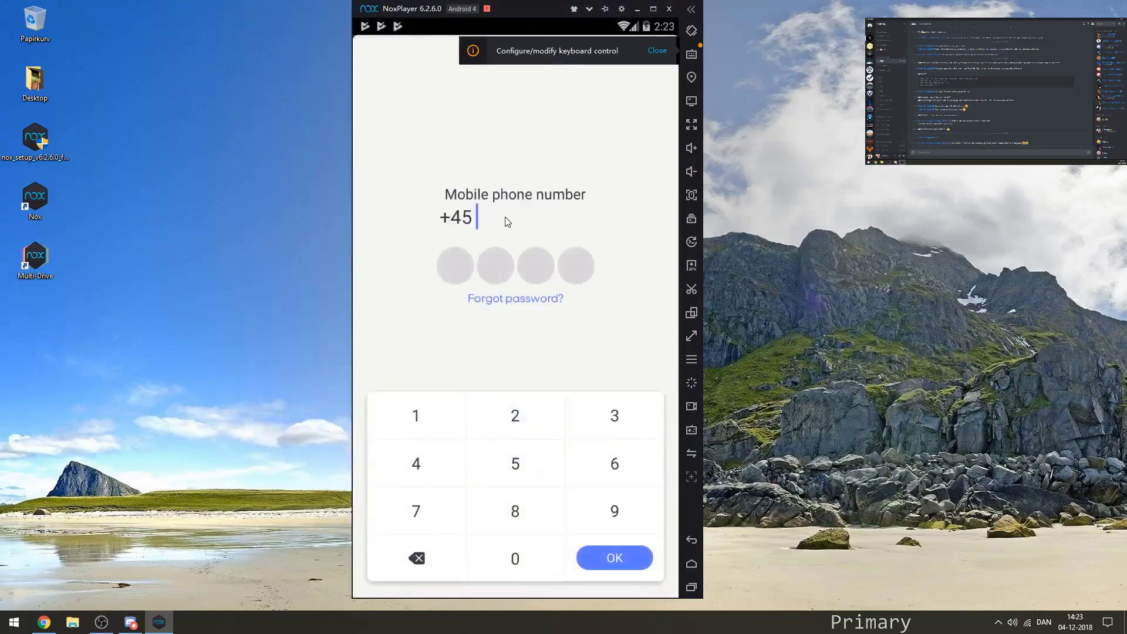
pyautogui.click(515, 416)
pyautogui.click(415, 416)
pyautogui.click(415, 510)
pyautogui.click(415, 464)
pyautogui.click(514, 464)
pyautogui.click(515, 415)
pyautogui.click(522, 554)
pyautogui.click(604, 528)
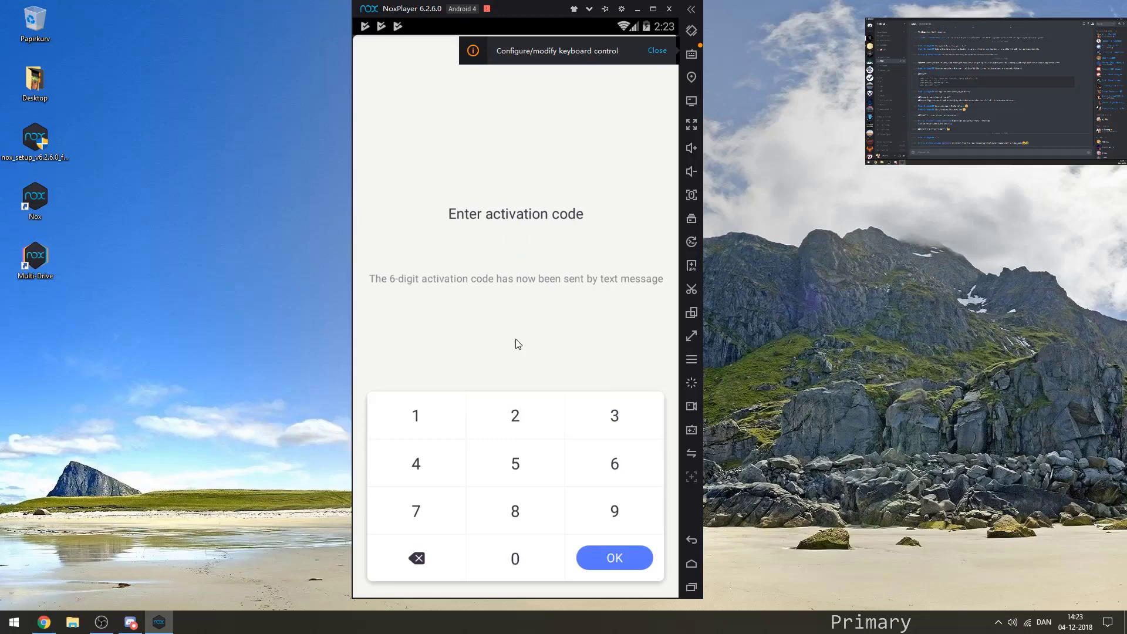
# Step: Enter the activation code and the MobilePay PIN on the keypad
pyautogui.click(437, 407)
pyautogui.click(503, 559)
pyautogui.click(438, 523)
pyautogui.click(438, 523)
pyautogui.click(644, 519)
pyautogui.click(539, 469)
pyautogui.click(605, 552)
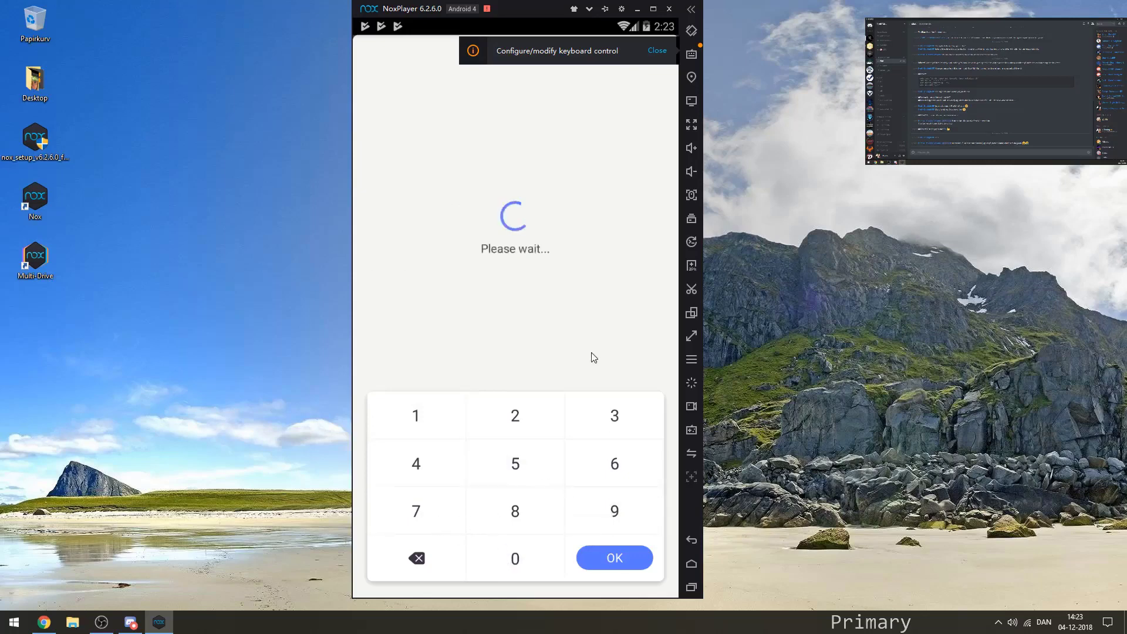
# Step: Enter and confirm the CPR number, dismiss the keyboard notice, and return home
pyautogui.click(525, 170)
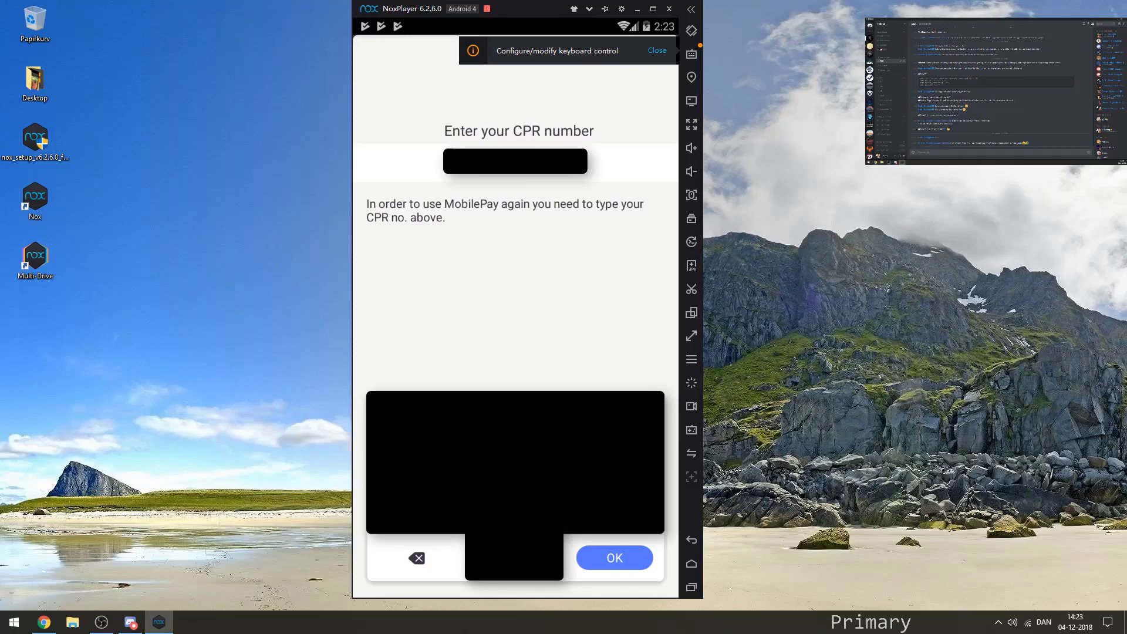
pyautogui.click(614, 558)
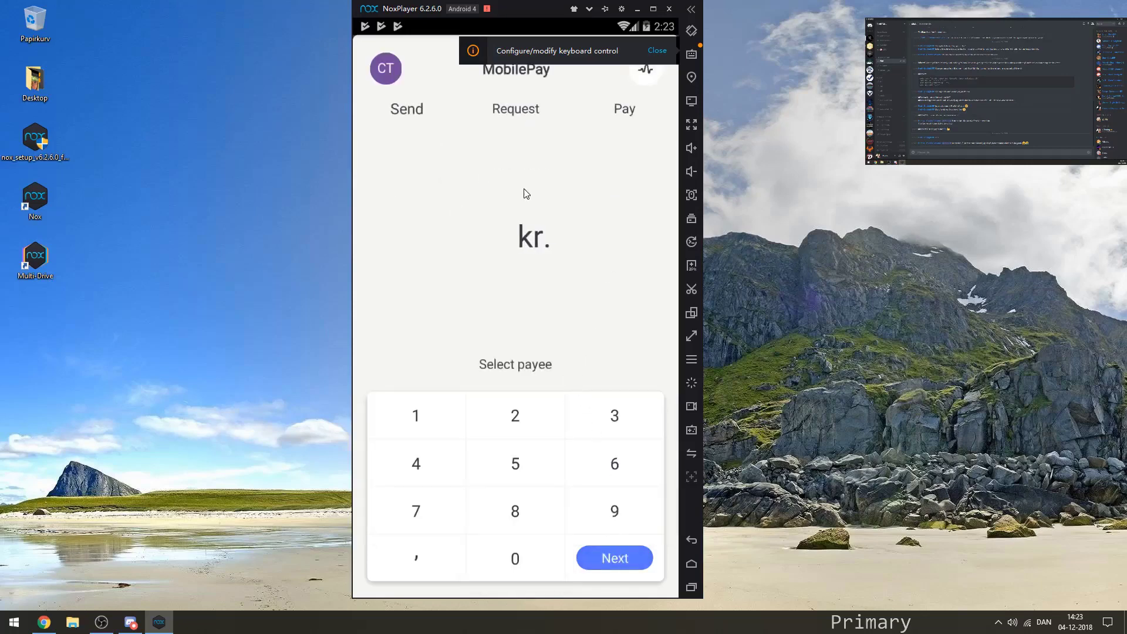
pyautogui.click(658, 50)
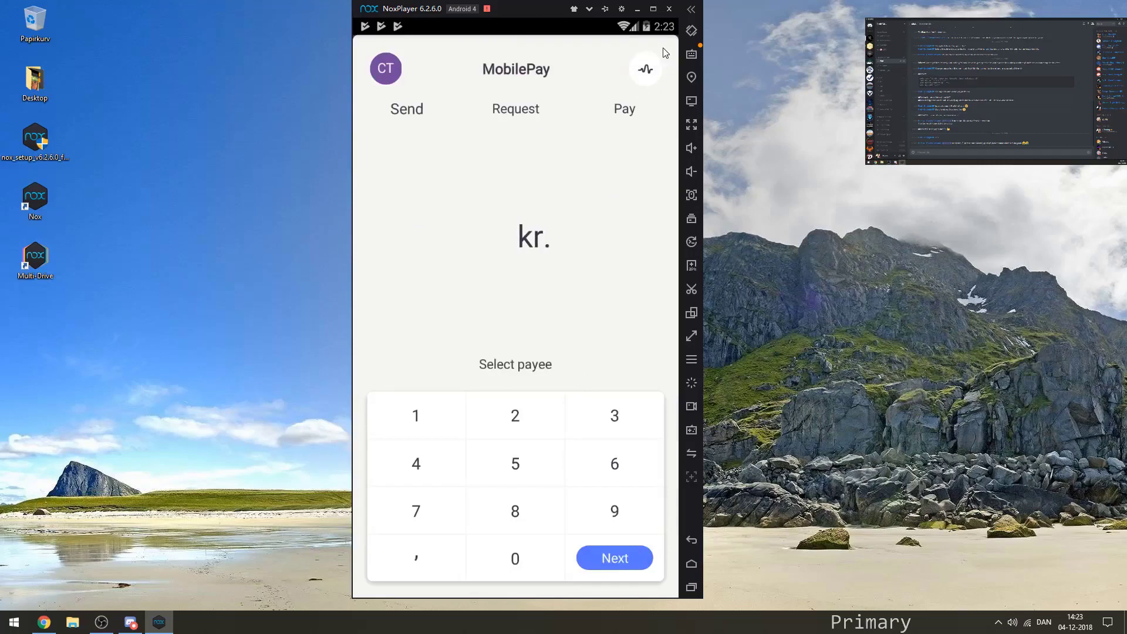
pyautogui.click(691, 565)
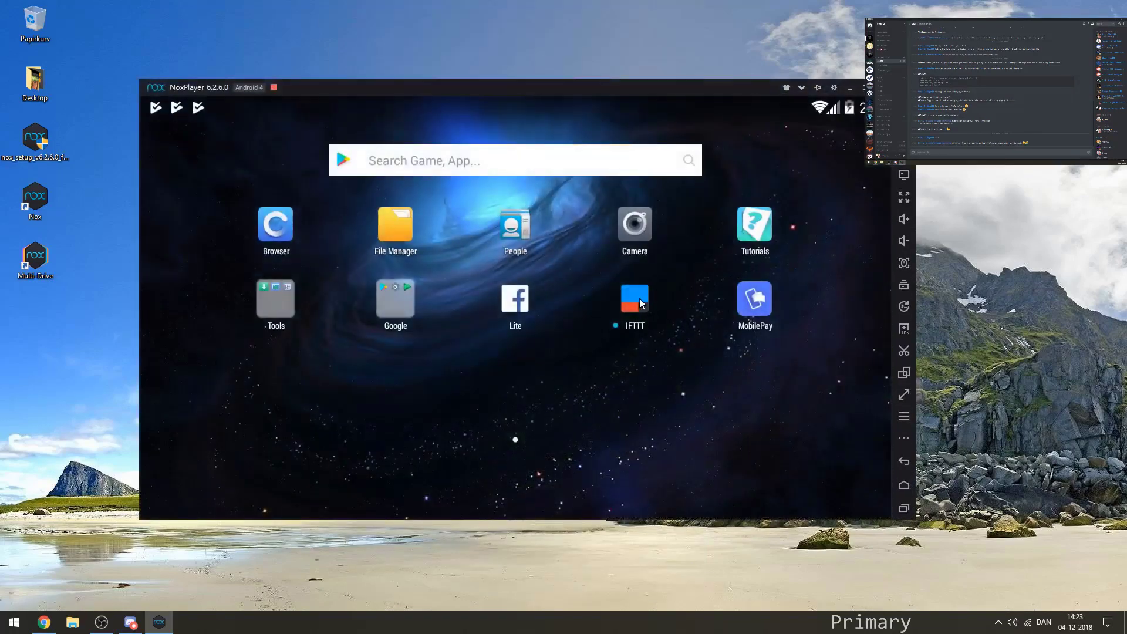
# Step: Launch IFTTT, choose Sign in with Google, and allow the browser permission requests
pyautogui.click(638, 298)
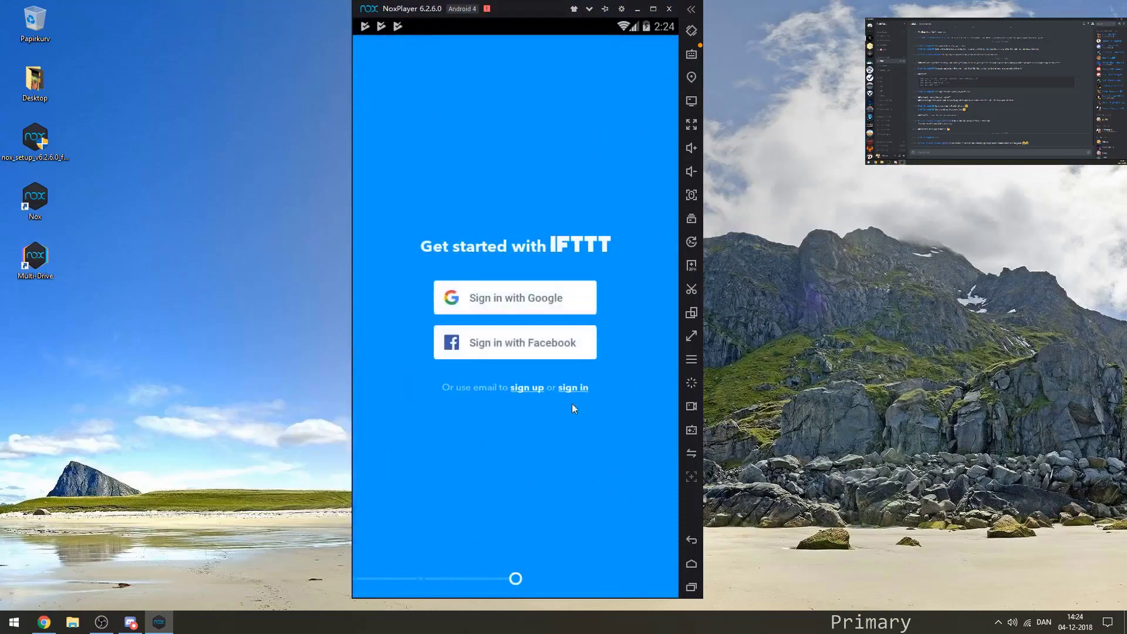
pyautogui.click(493, 304)
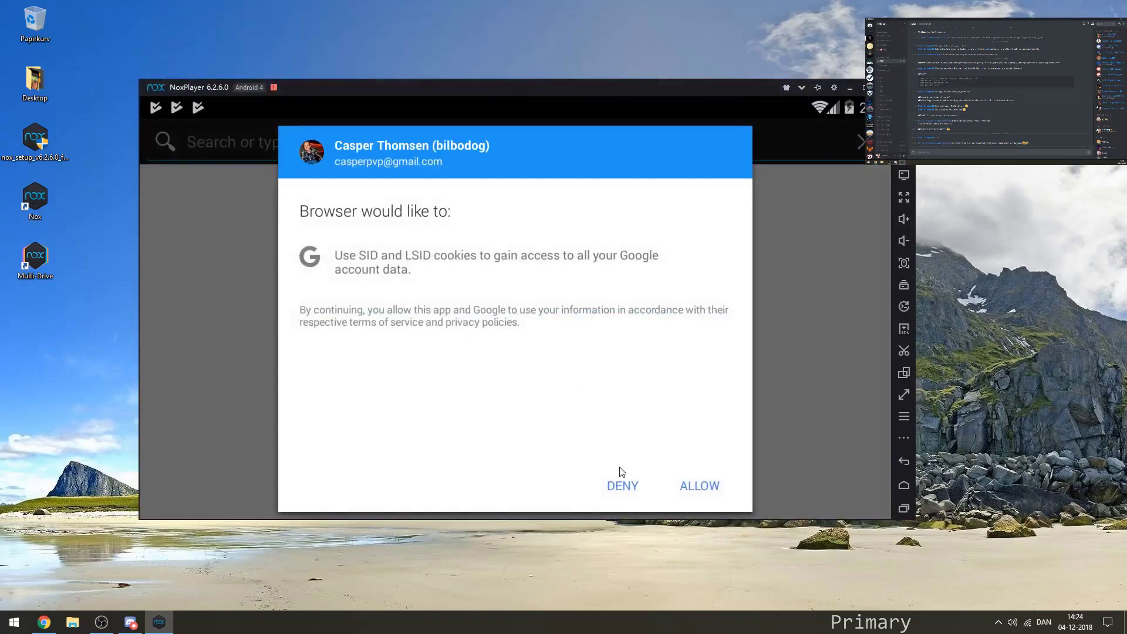
pyautogui.click(689, 488)
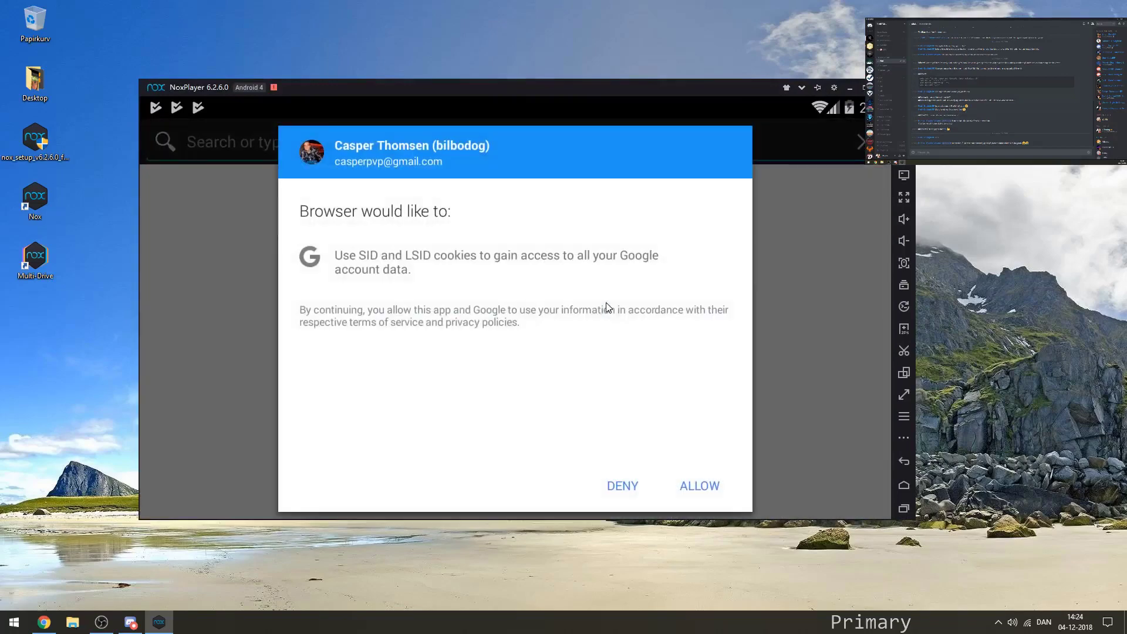
pyautogui.click(710, 493)
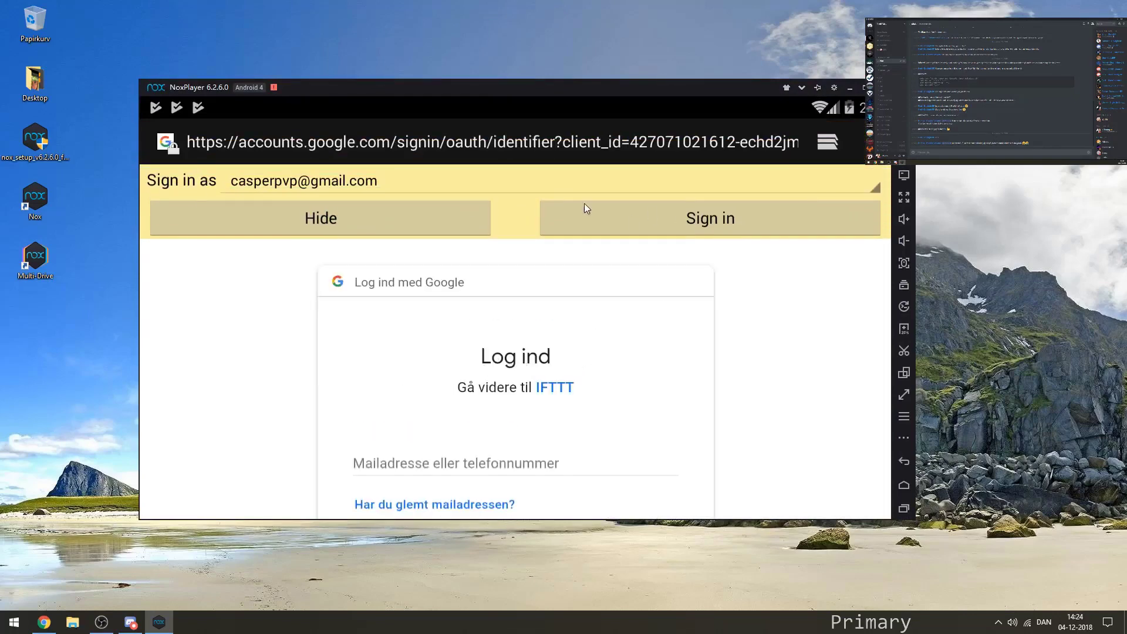
# Step: Dismiss the suggested account prompt and enter the Gmail address
pyautogui.click(317, 222)
pyautogui.click(401, 389)
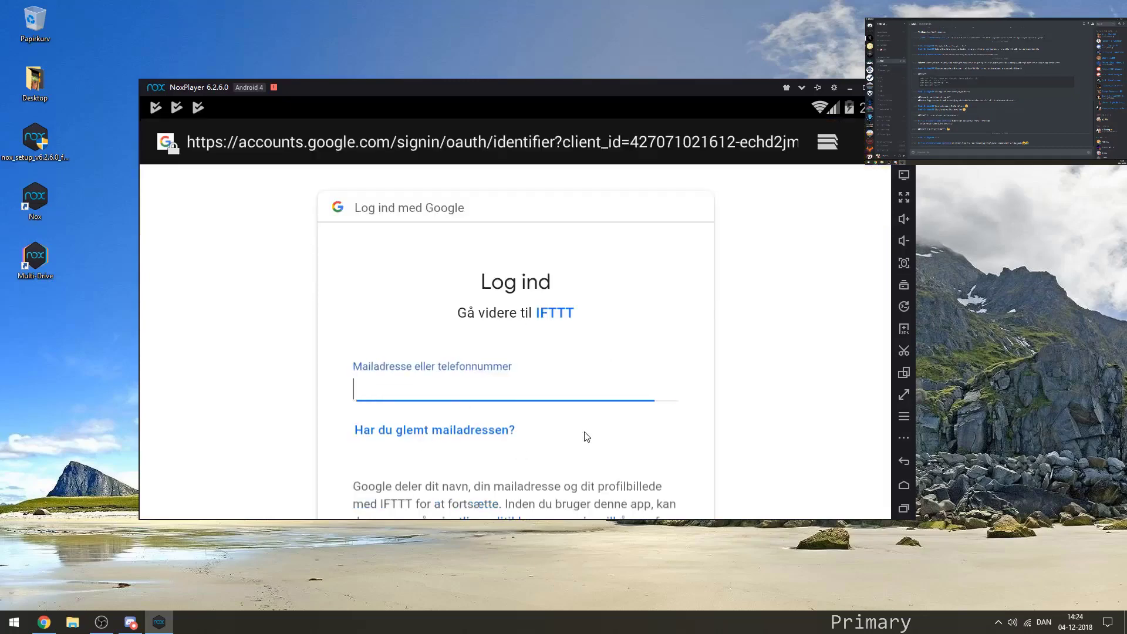
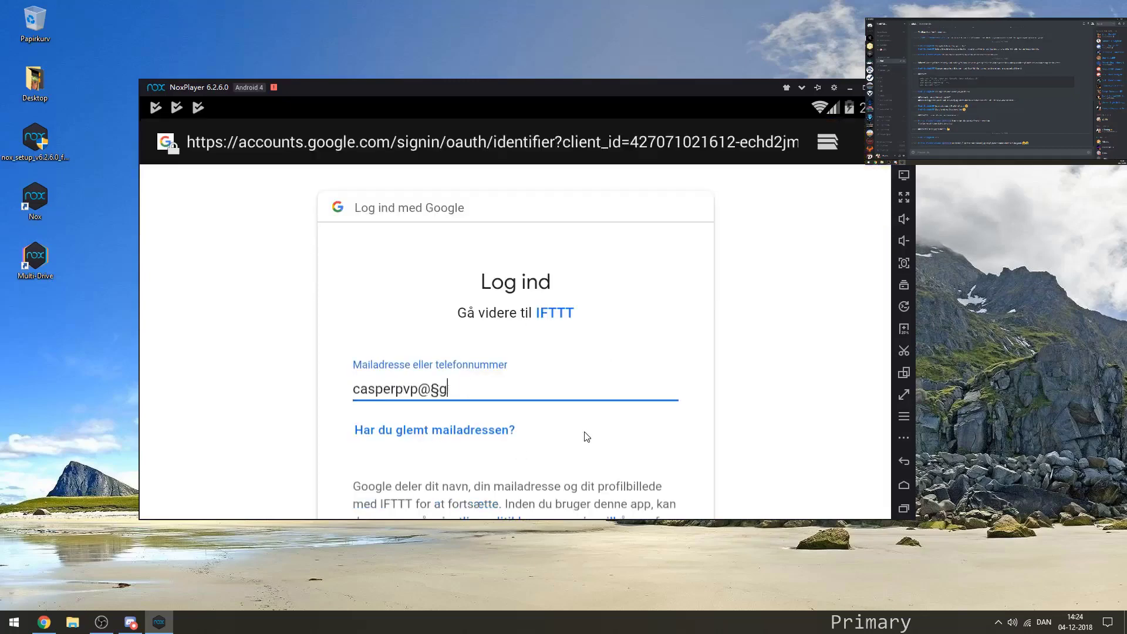
pyautogui.press('Return')
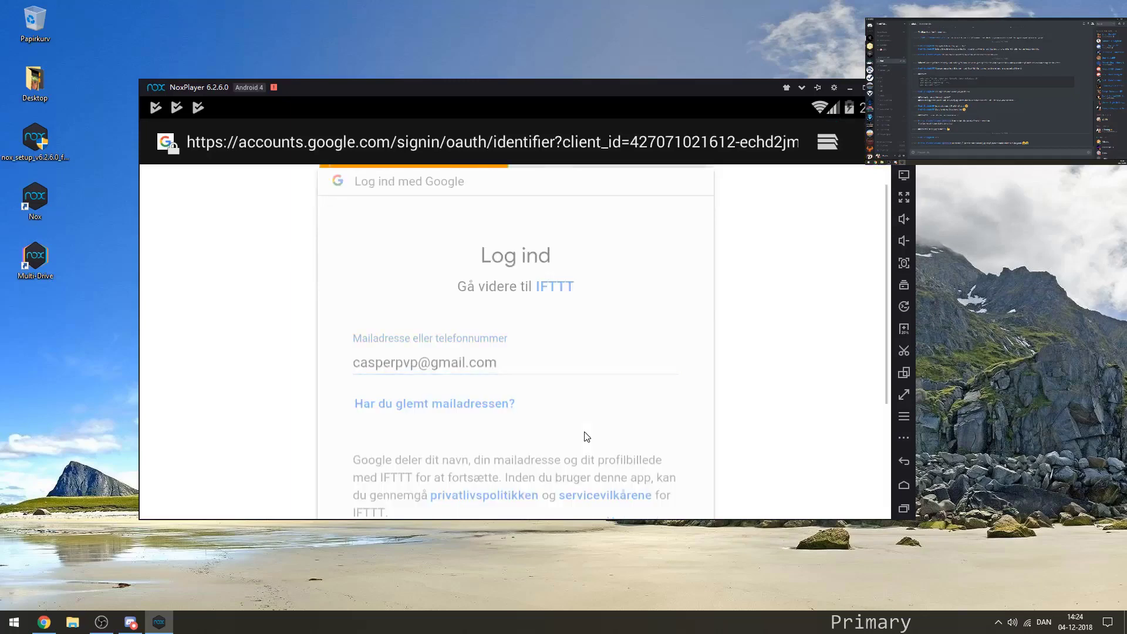
# Step: Type the account password and submit it with Næste
pyautogui.click(431, 390)
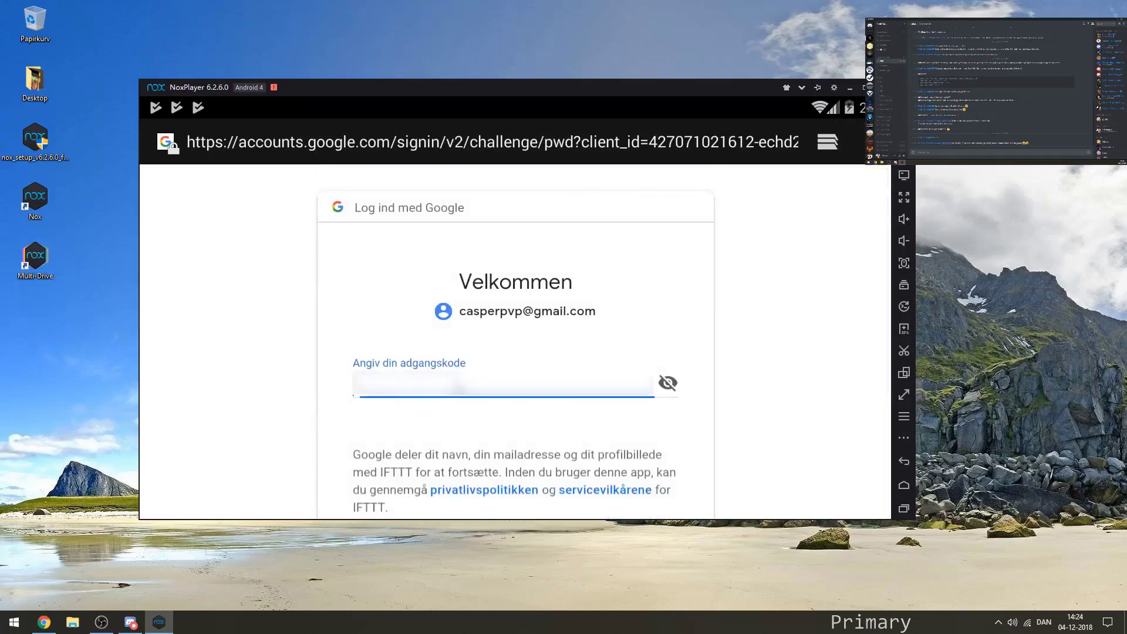
pyautogui.write('********')
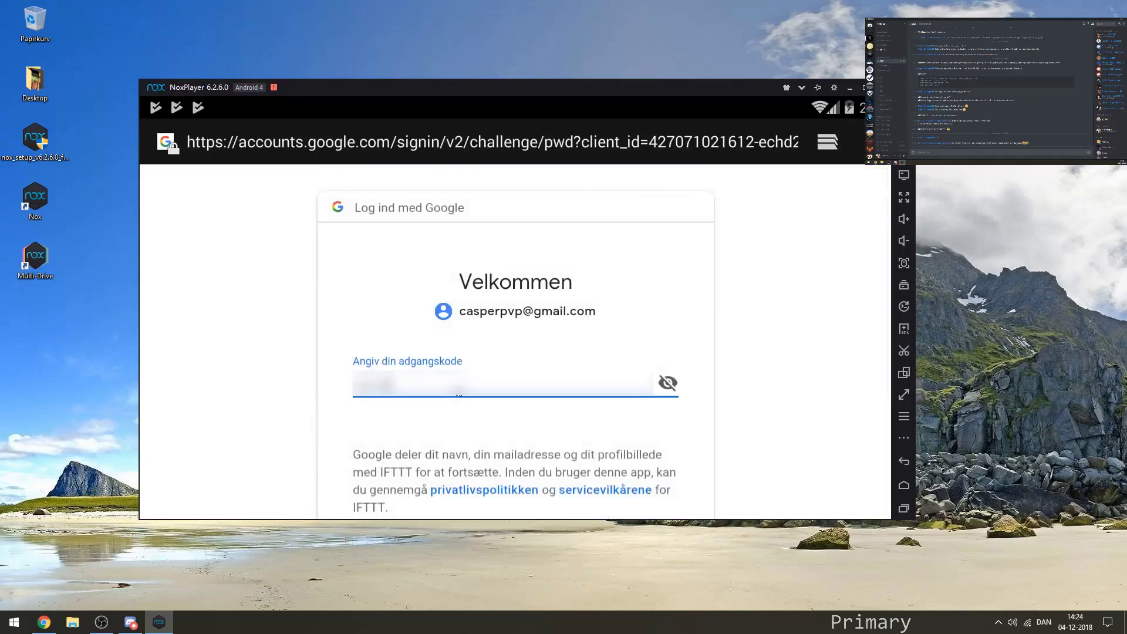
pyautogui.write('*')
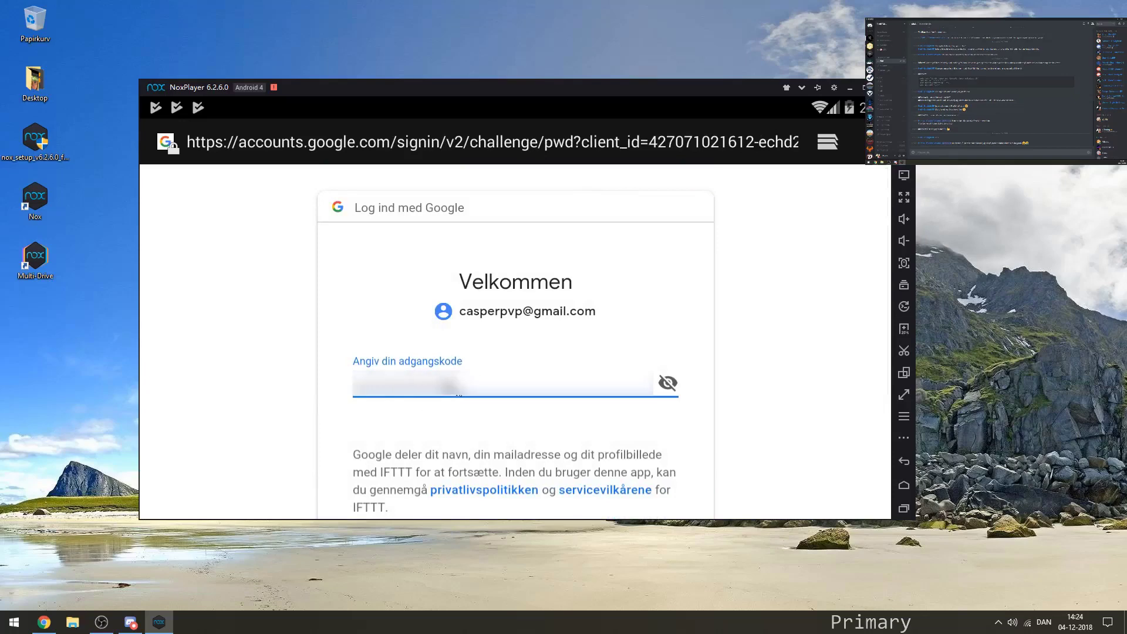
pyautogui.write('*********')
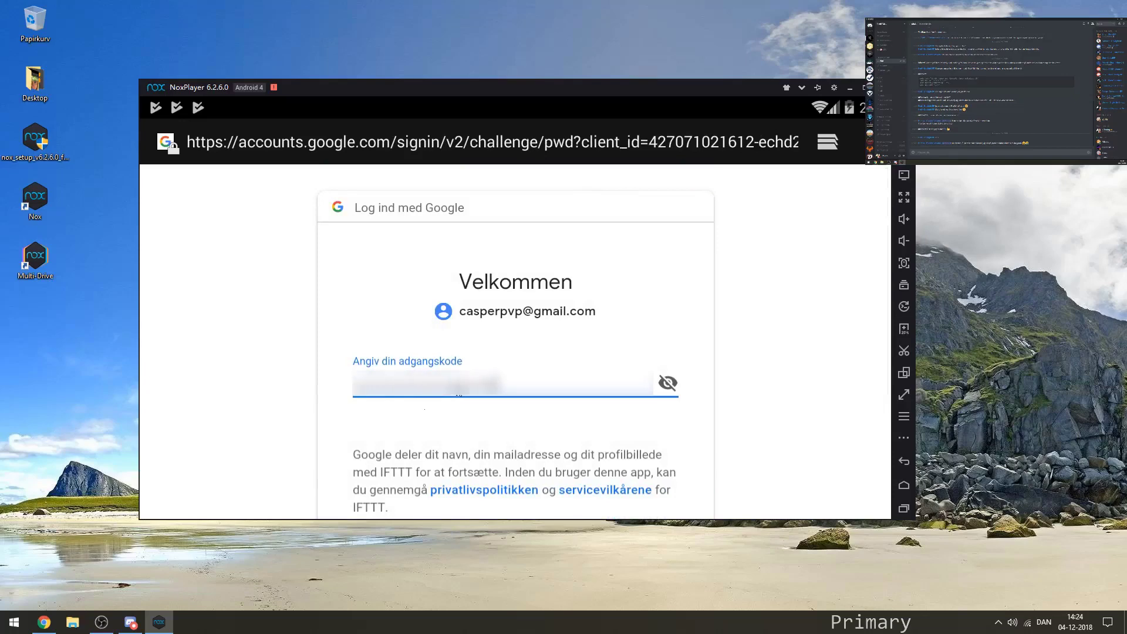
pyautogui.scroll(-3, 662, 450)
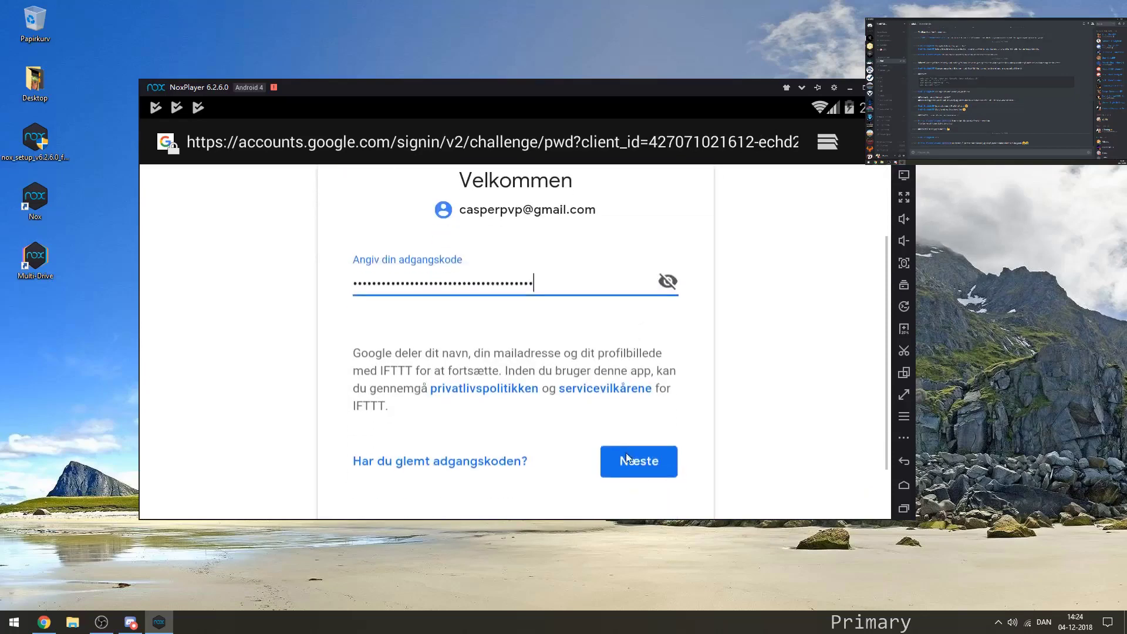
pyautogui.click(661, 458)
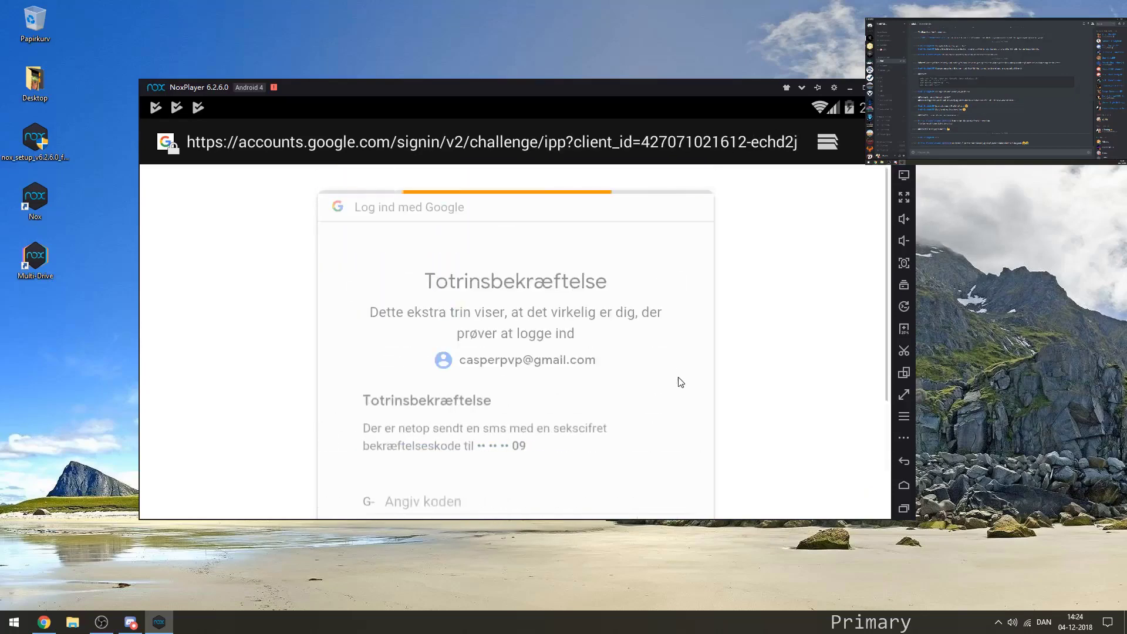
# Step: Enter the SMS two-step verification code and submit it with Næste
pyautogui.scroll(-1, 698, 380)
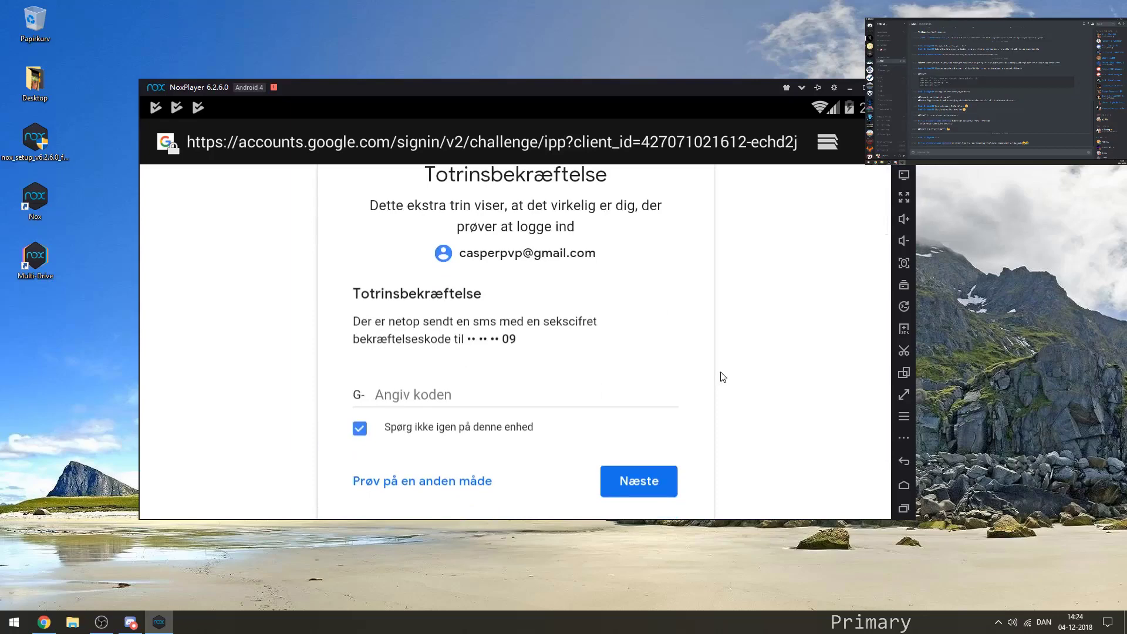
pyautogui.click(415, 403)
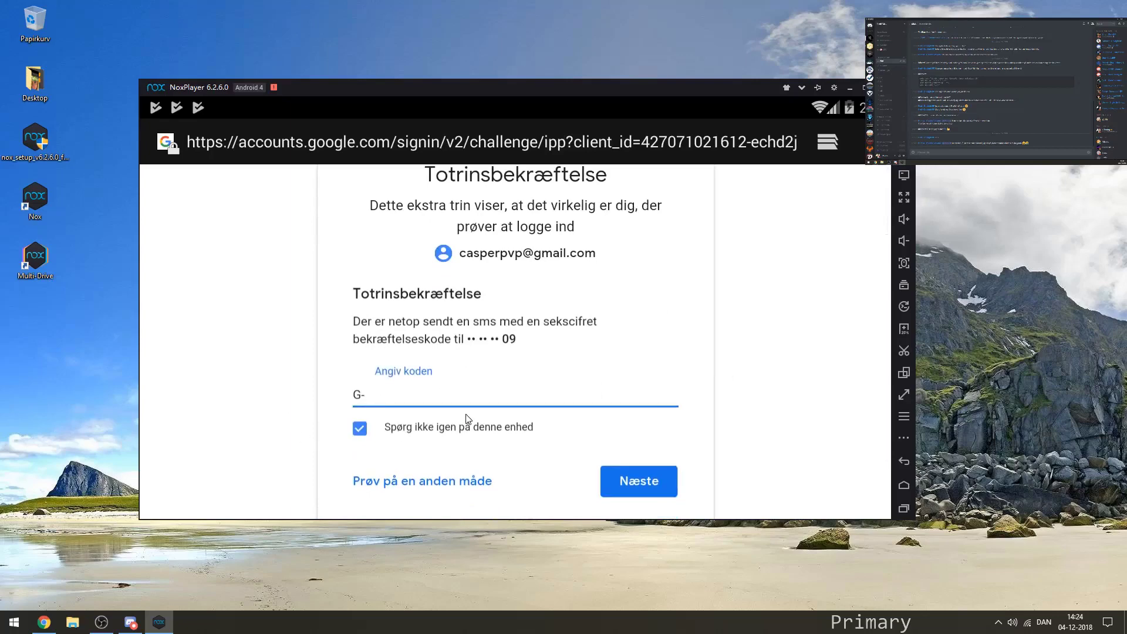
pyautogui.click(640, 477)
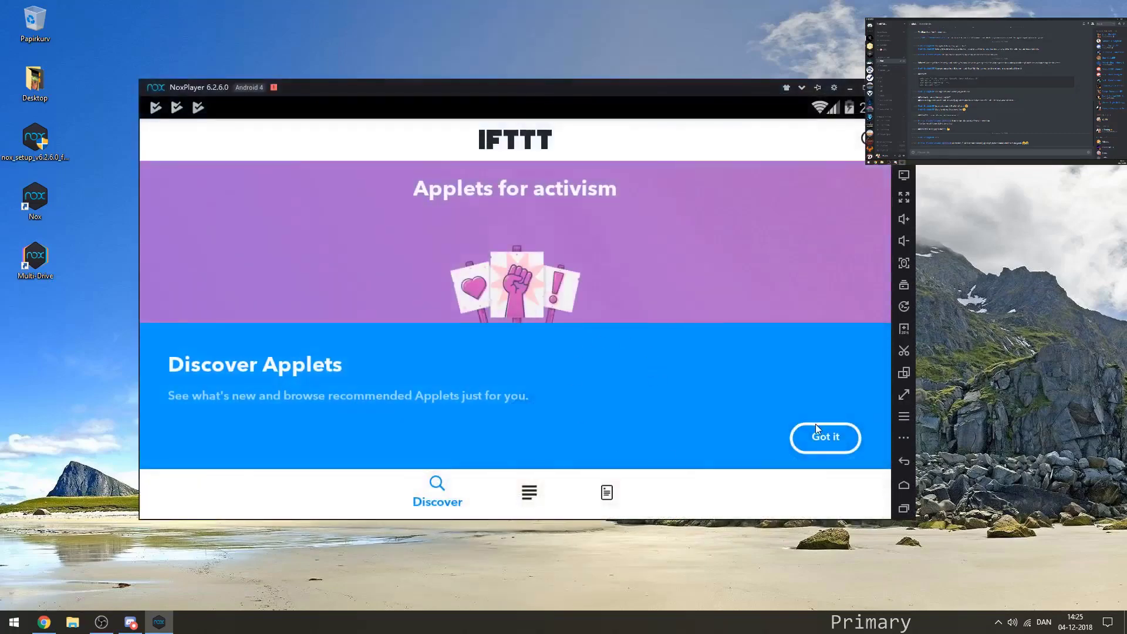
# Step: Dismiss the Discover tip, go to My Applets, and clear the Manage and Make-your-own tips
pyautogui.click(840, 437)
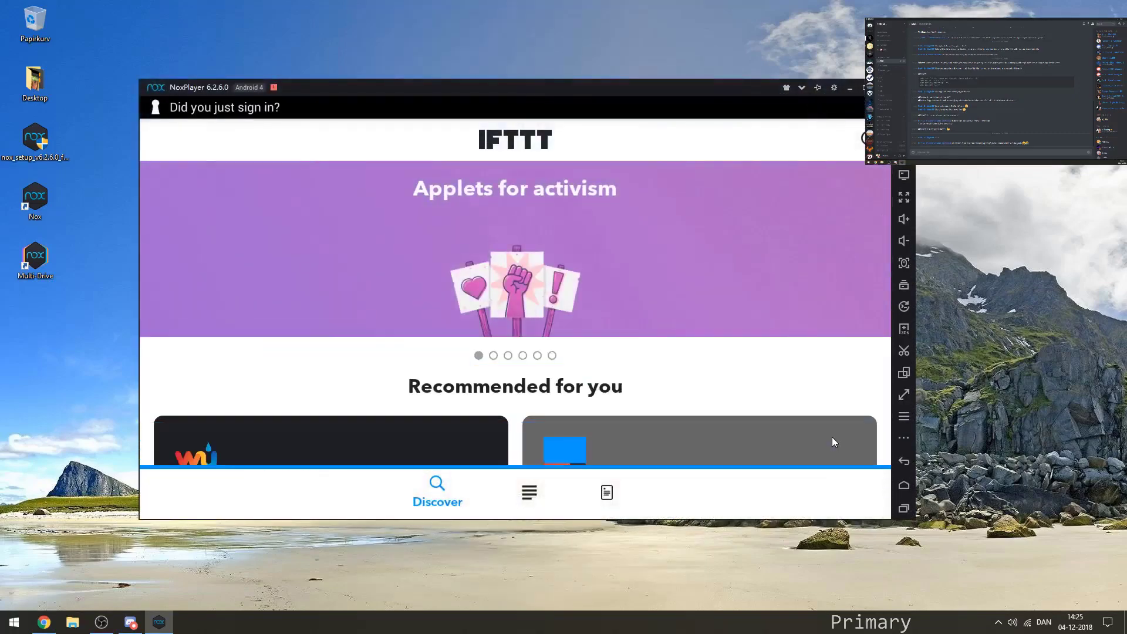
pyautogui.scroll(-2, 666, 356)
pyautogui.scroll(2, 665, 352)
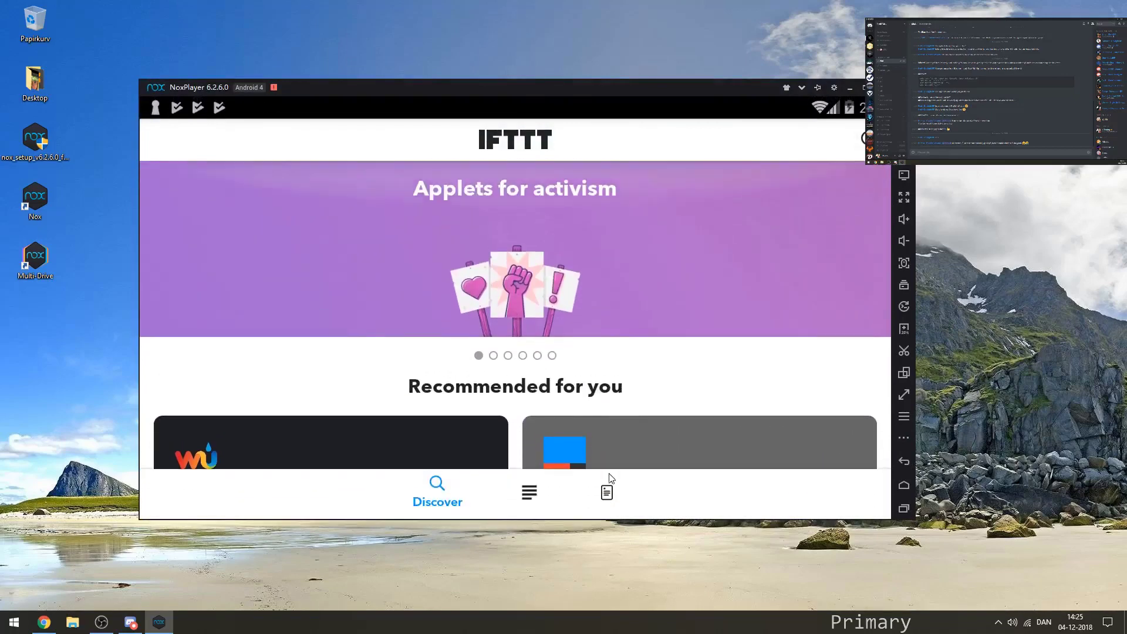
pyautogui.click(611, 480)
pyautogui.click(836, 430)
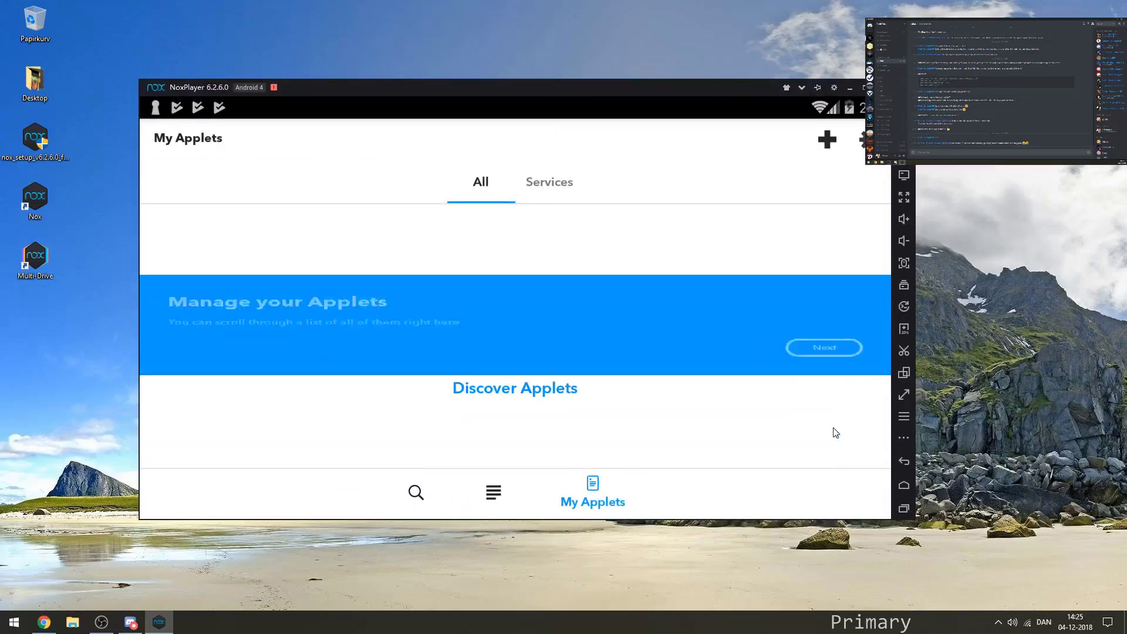
pyautogui.click(818, 235)
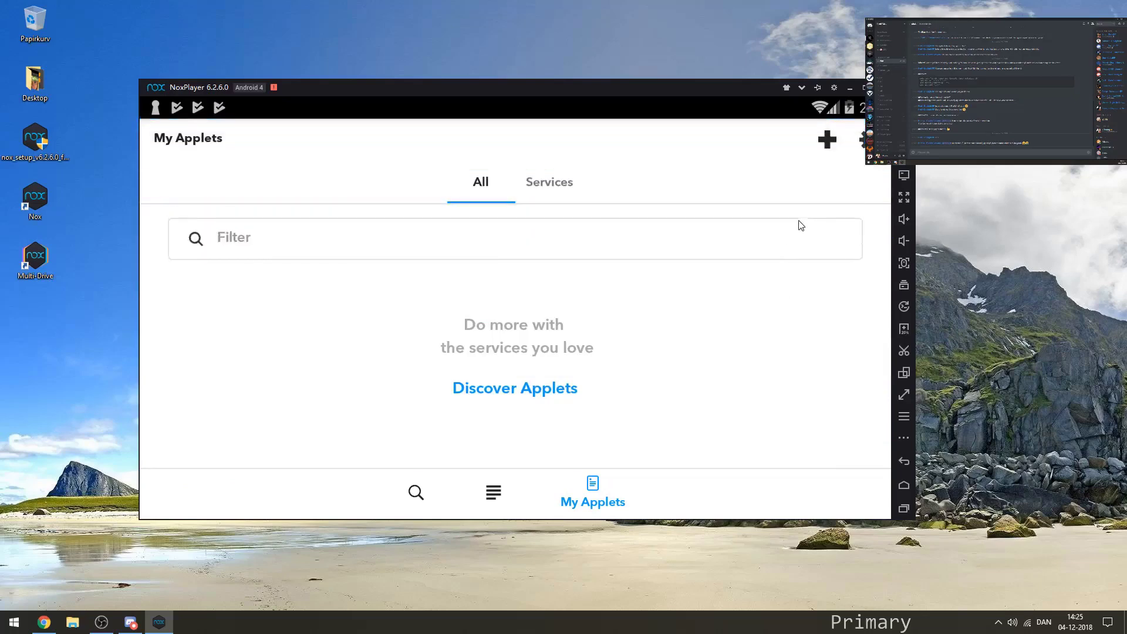
# Step: Create a new applet, close the combine-two-services intro, and tap "this" to pick a trigger
pyautogui.click(826, 140)
pyautogui.click(514, 405)
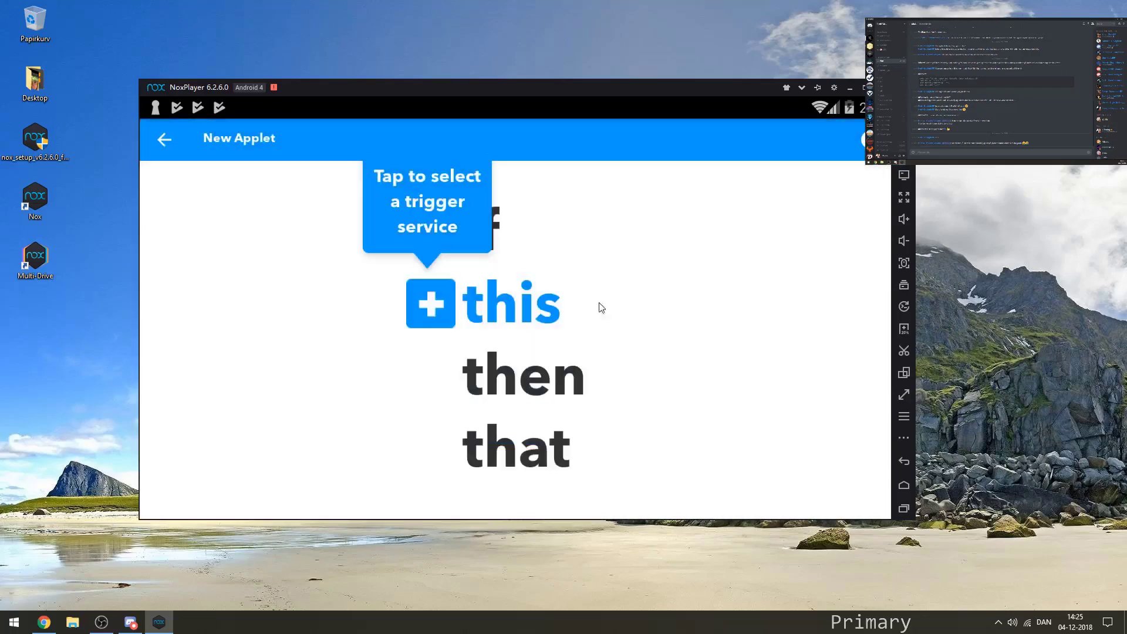
pyautogui.click(499, 314)
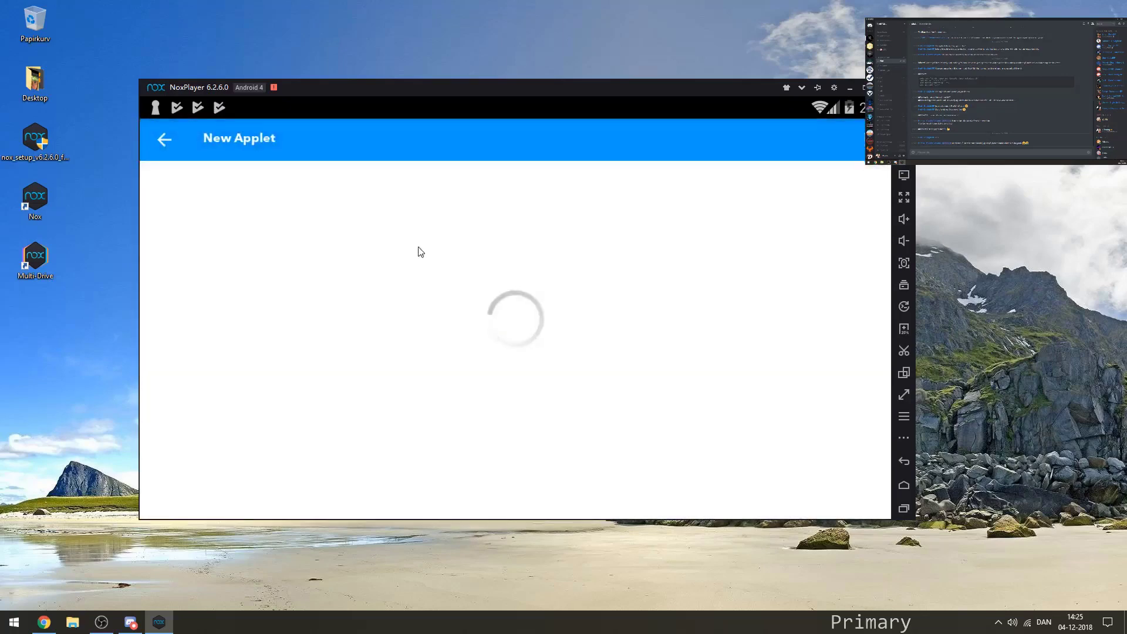